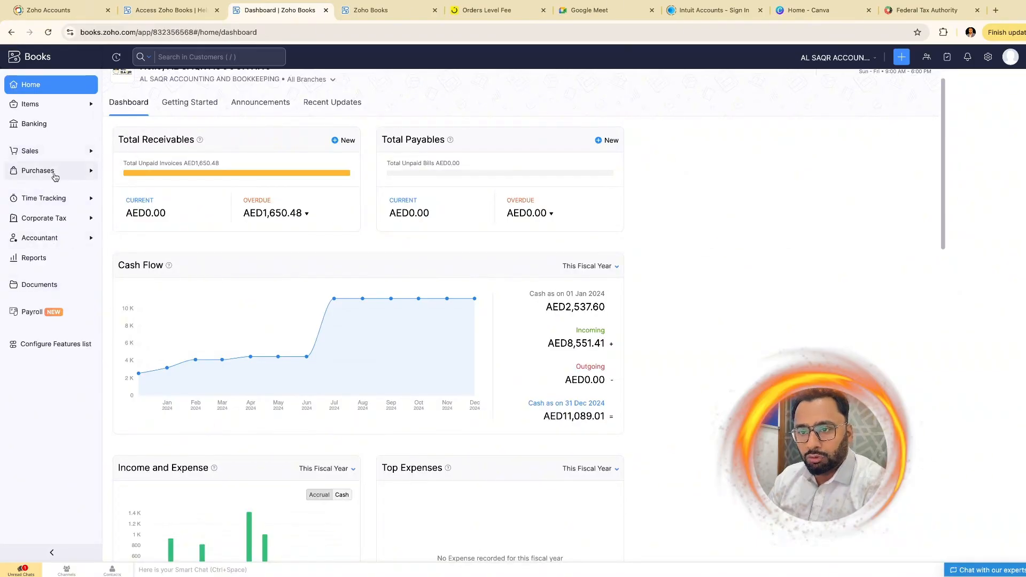
- Expand Purchases in the sidebar and start a new vendor record
left_click(900, 61)
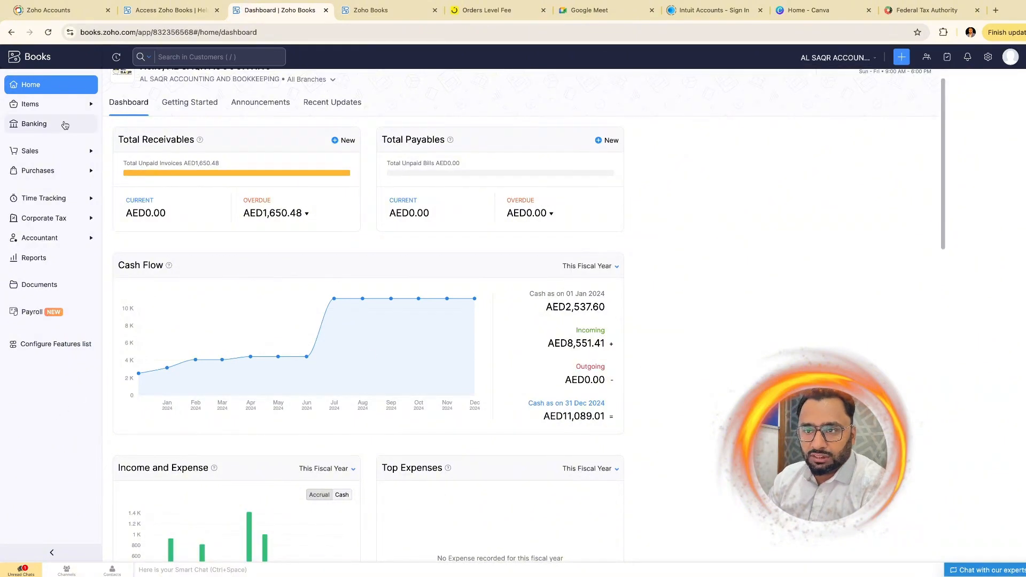
left_click(53, 170)
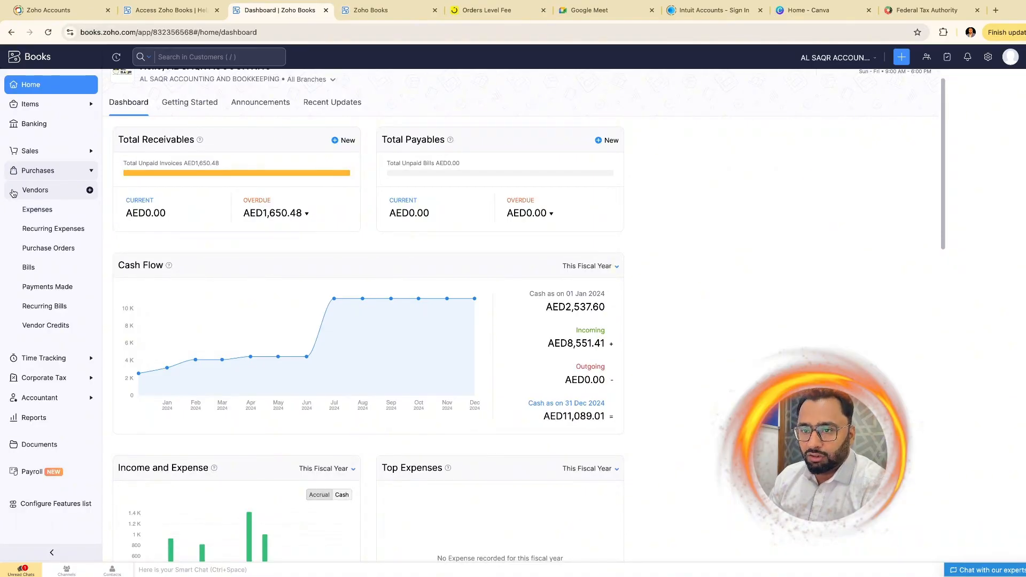
left_click(90, 191)
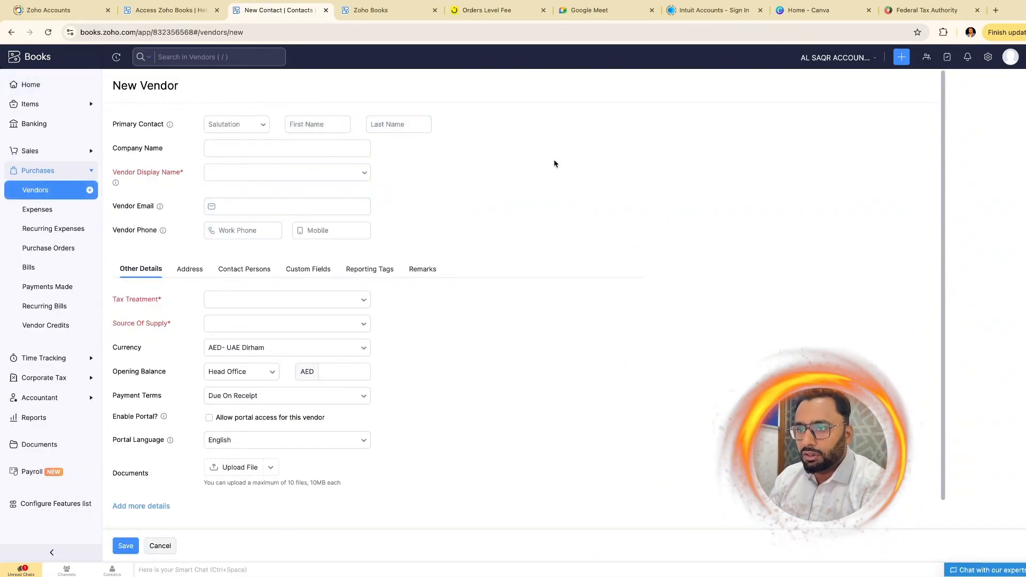
- Set the vendor contact's salutation to Mr. and enter the contact's first and last name
left_click(320, 141)
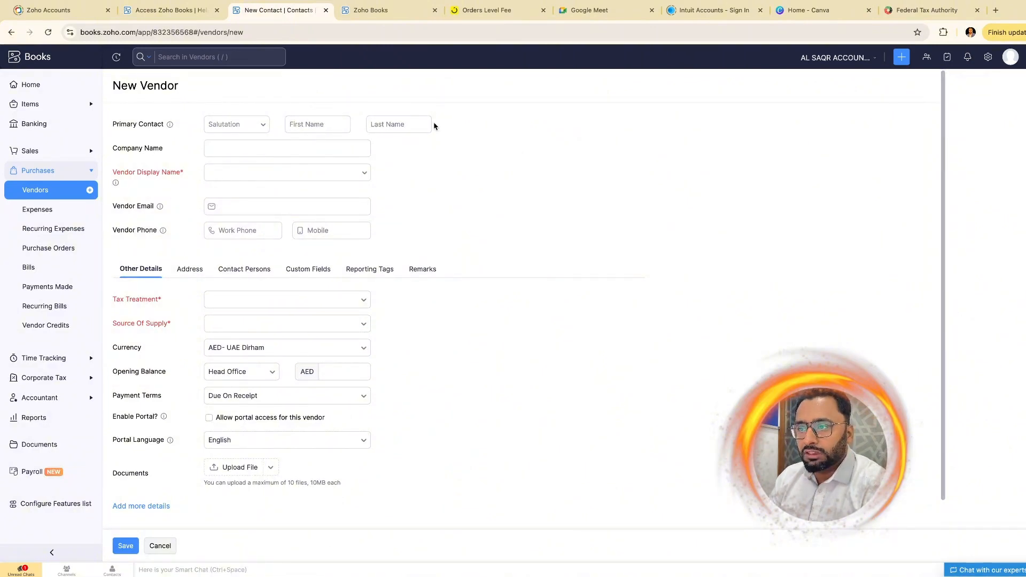
left_click(263, 126)
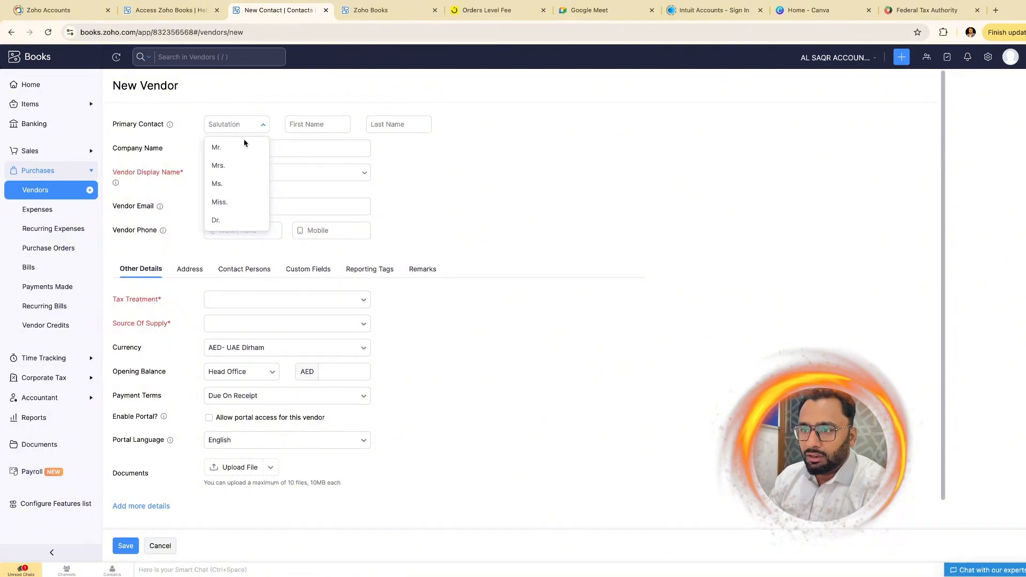
left_click(237, 146)
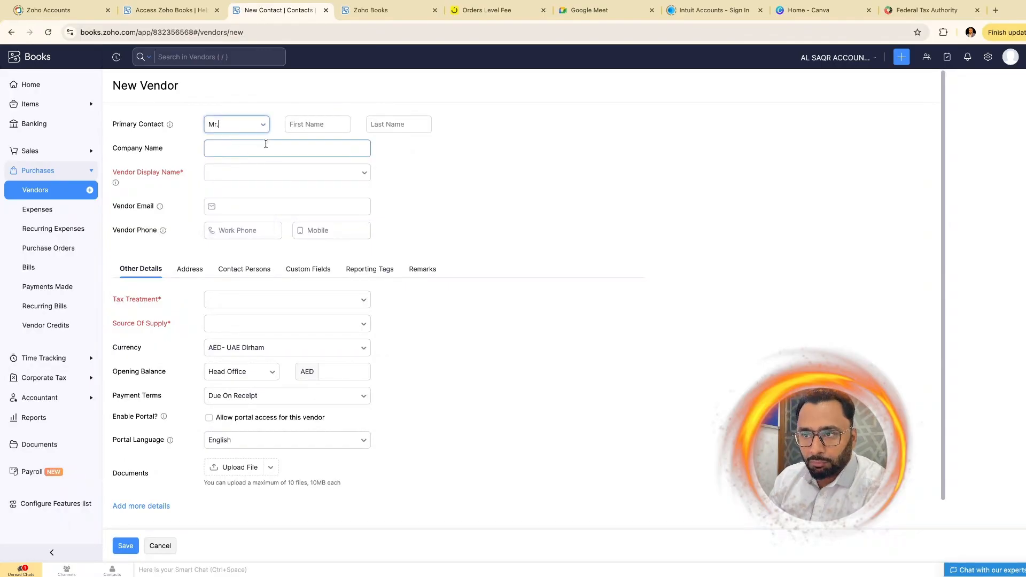
left_click(311, 128)
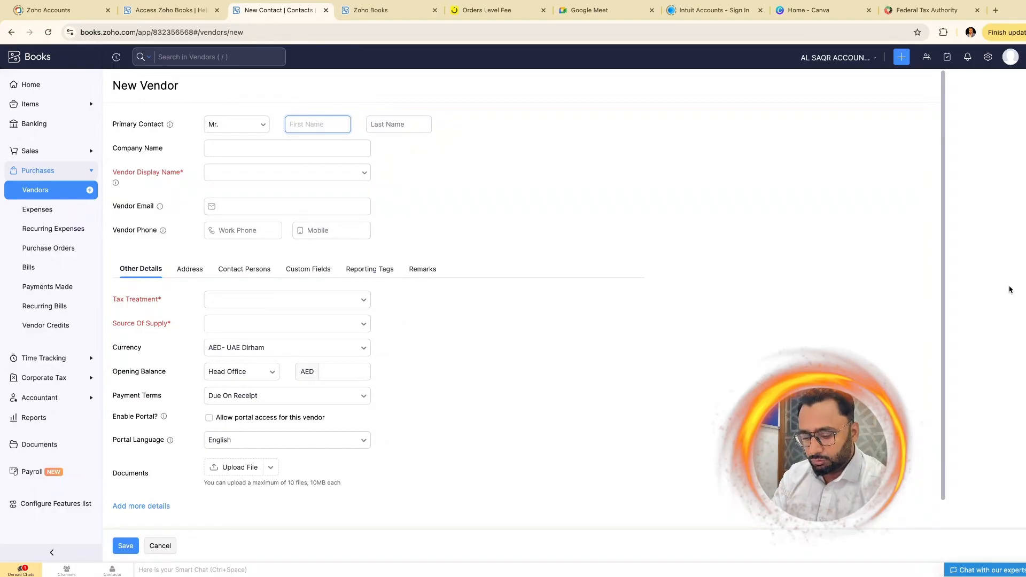
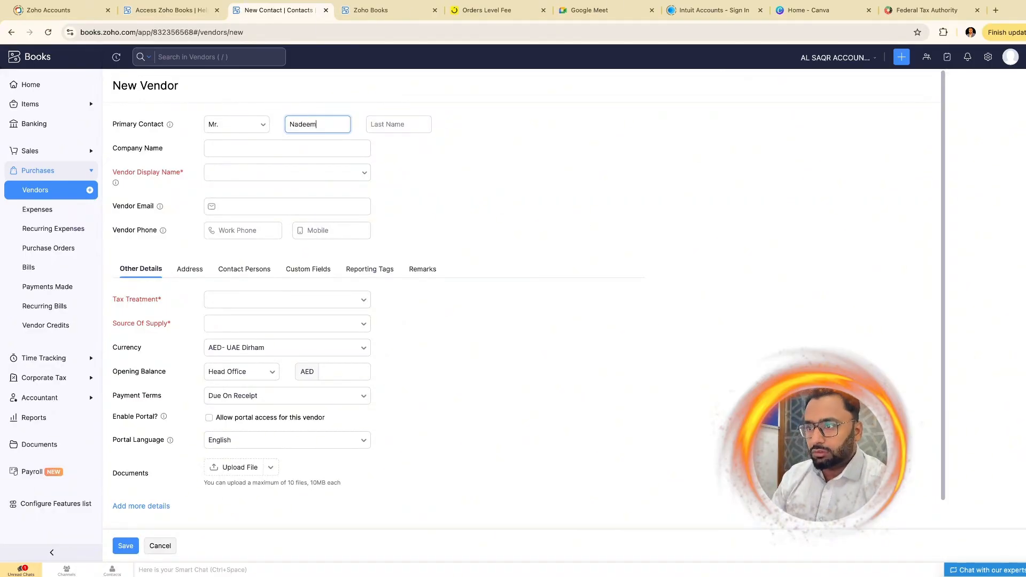
key("Tab")
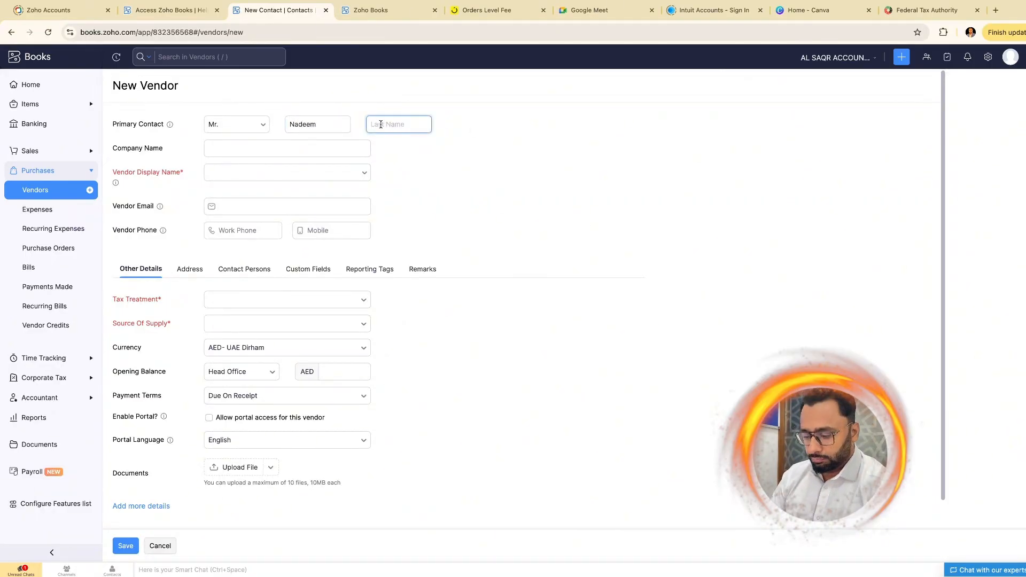
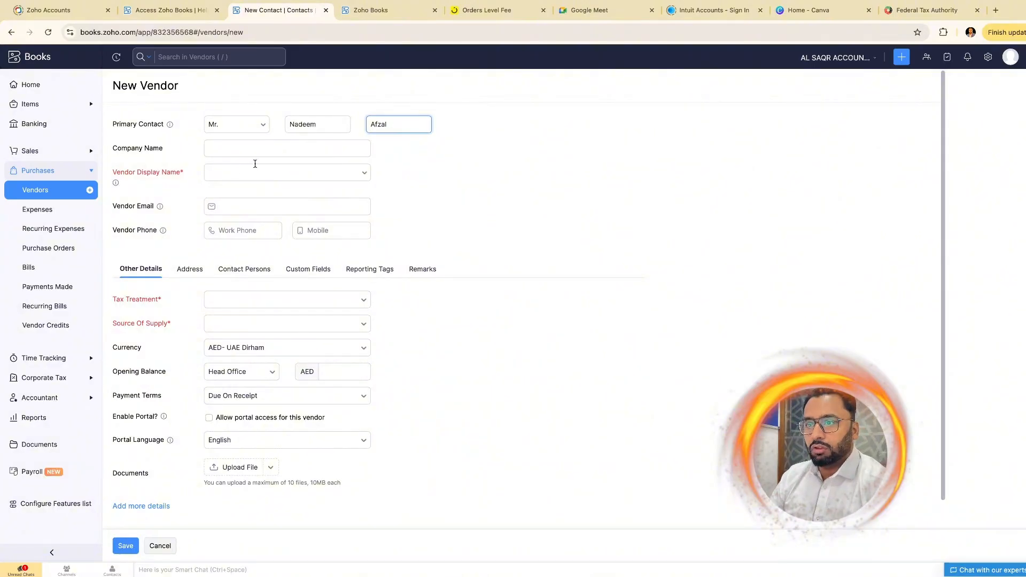
- Enter company name High Choice Electronic Trading LLC, fixing the typo, and fill in the vendor's e-mail
left_click(224, 144)
type("Hi")
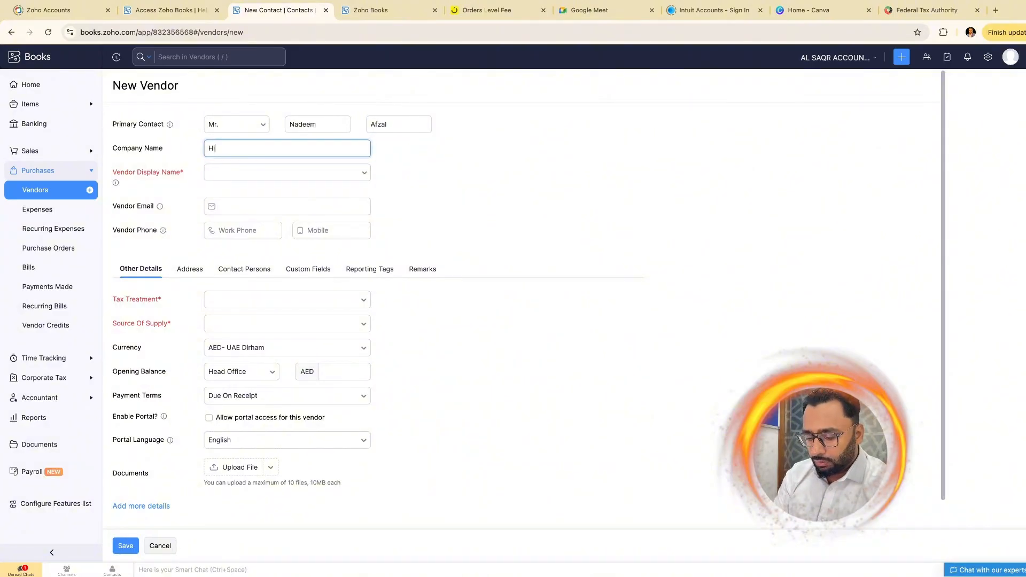
type("gh Choice Elect")
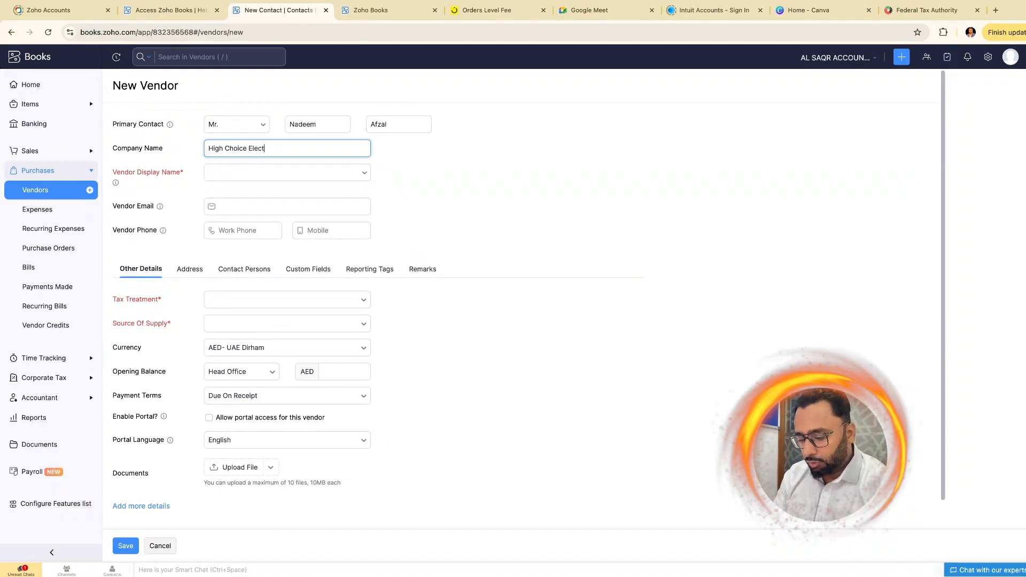
type("ronis")
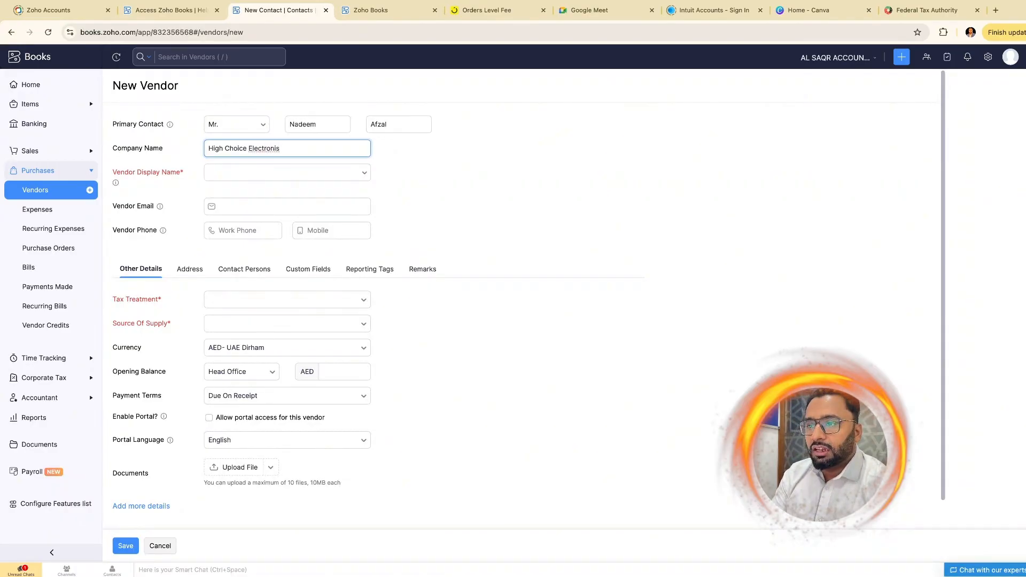
type(" Trading")
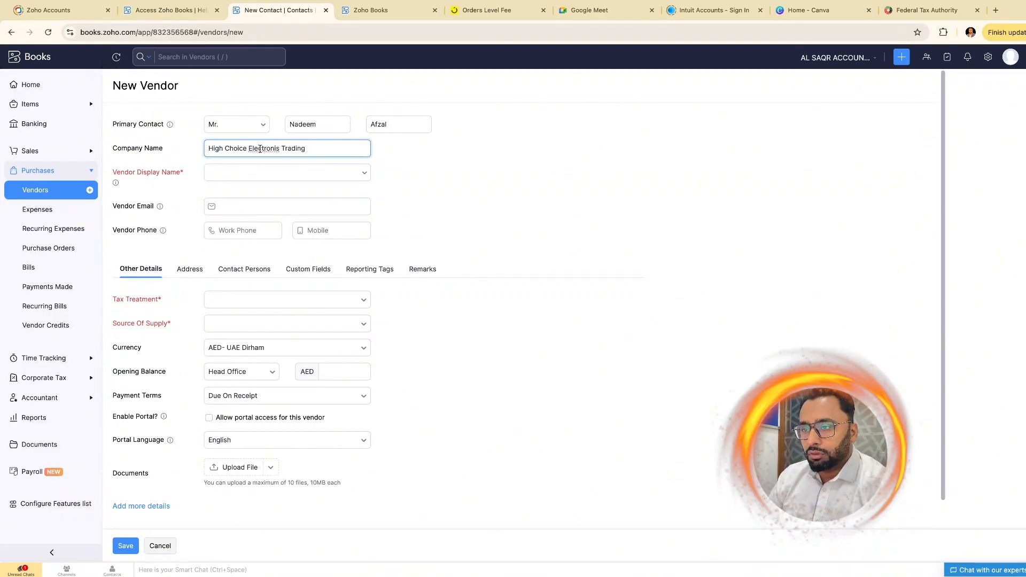
double_click(260, 149)
type("Electronic")
left_click(311, 149)
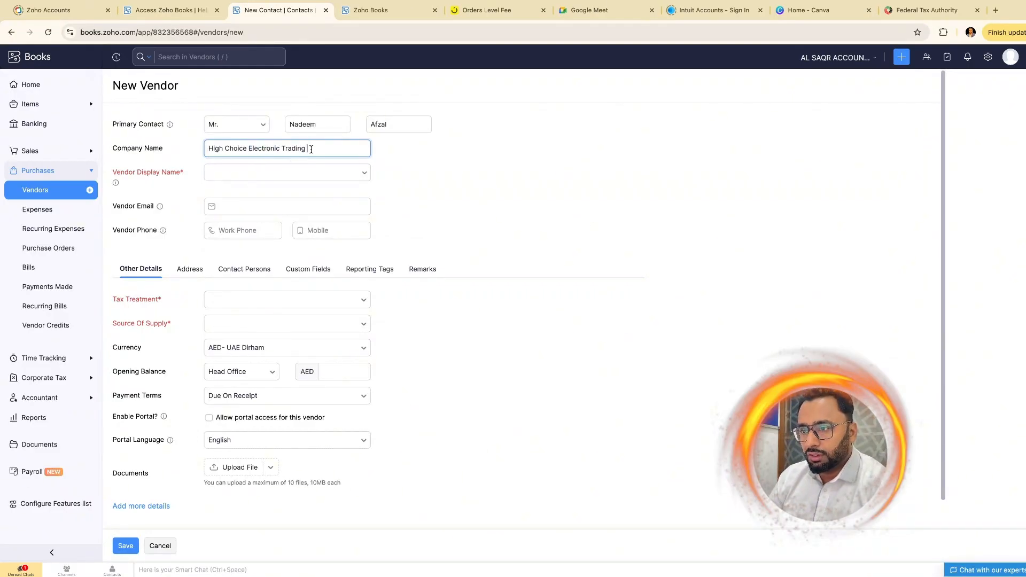
type("LLC")
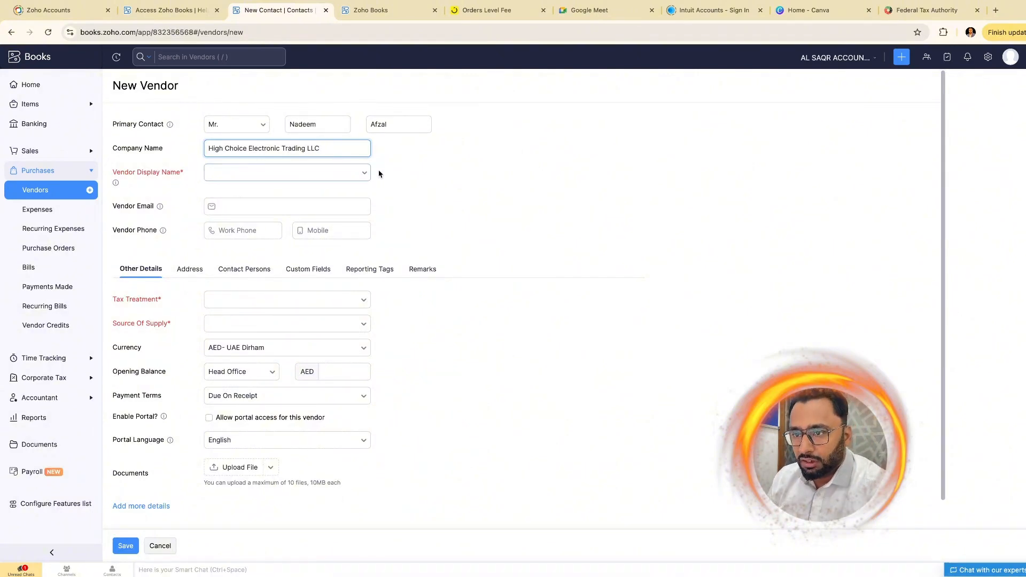
left_click(420, 187)
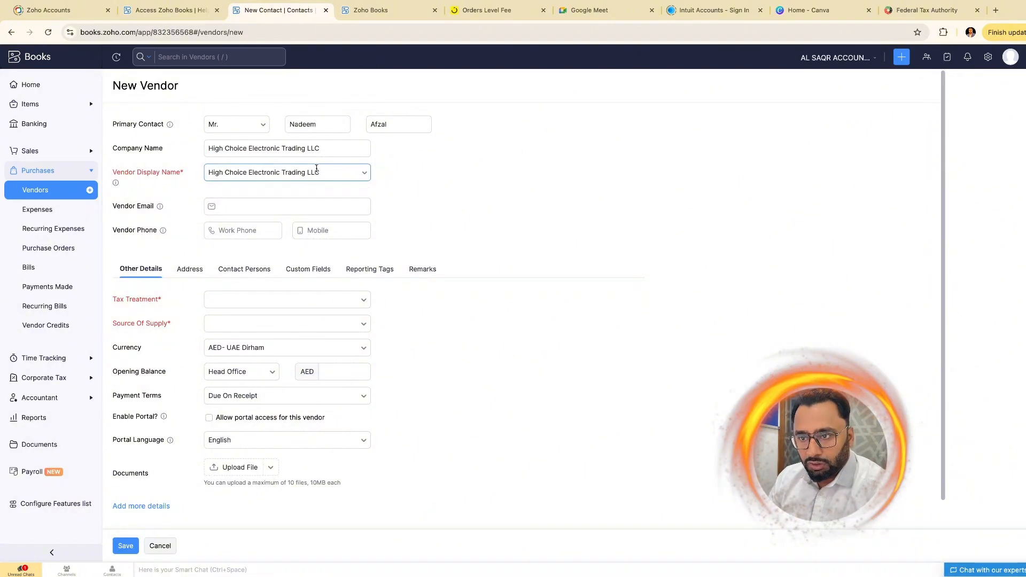
left_click(288, 206)
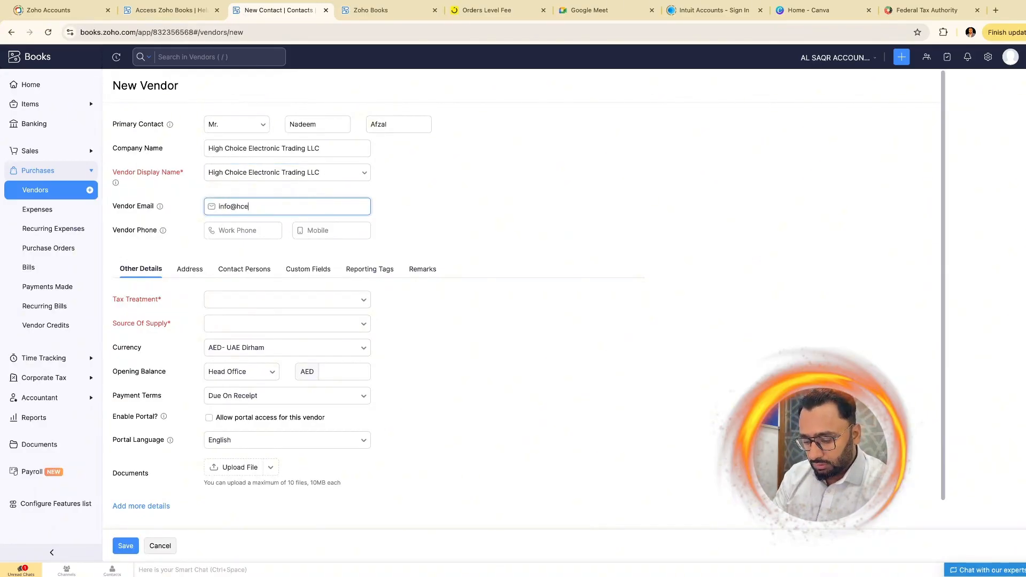
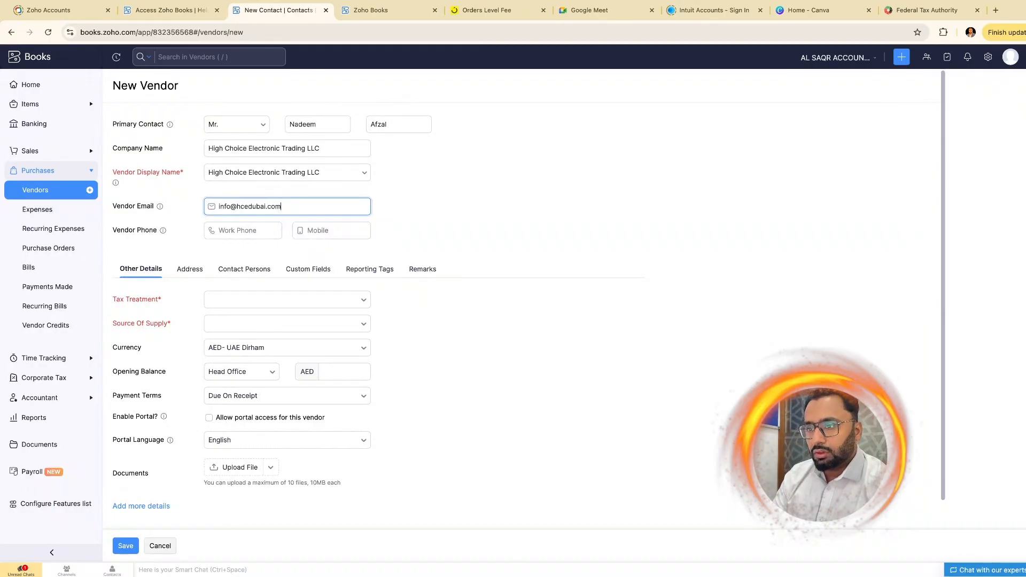
left_click(331, 234)
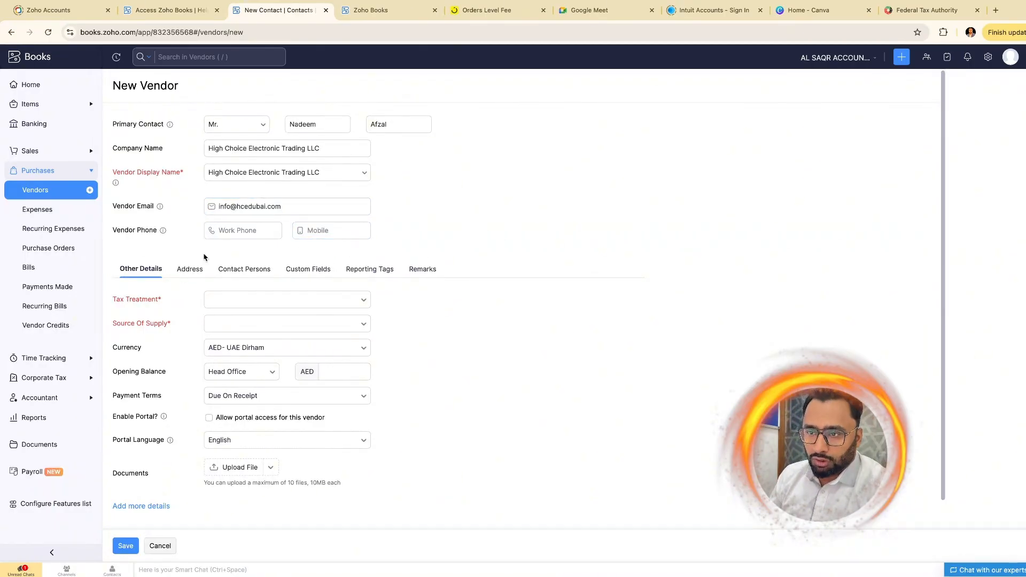
left_click(318, 300)
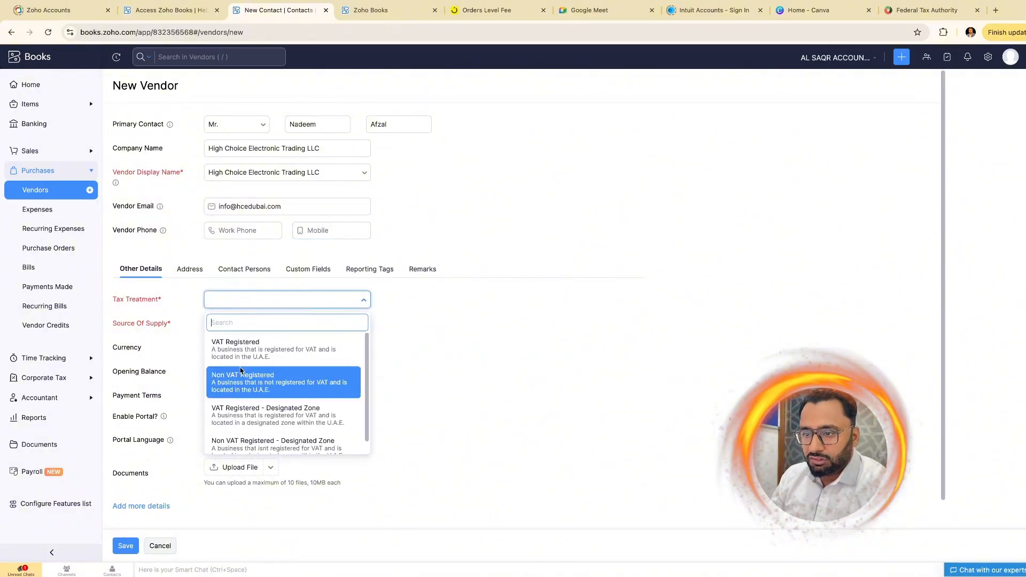
- Set the vendor's tax treatment to Non VAT Registered instead of VAT Registered
left_click(254, 357)
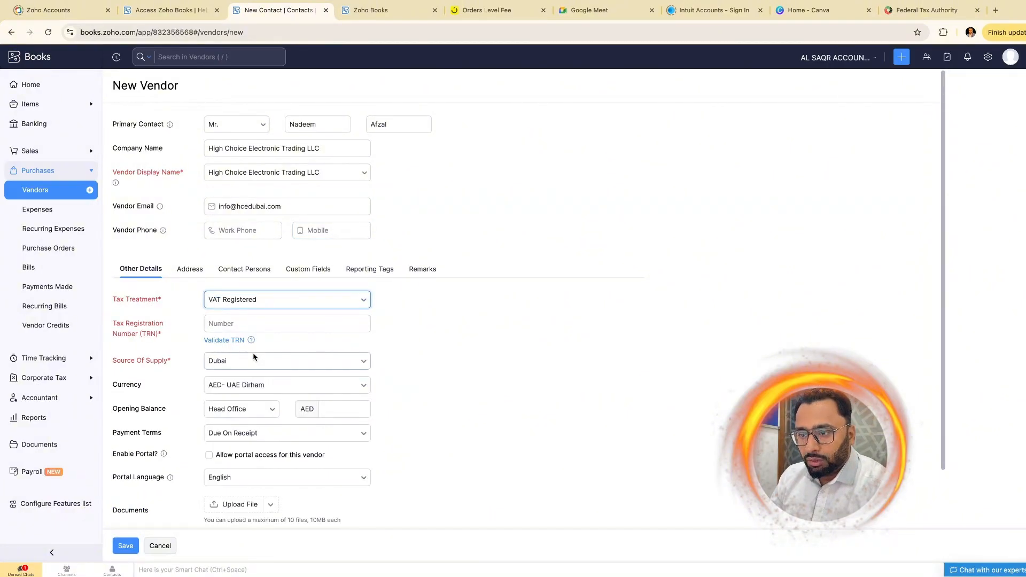
left_click(209, 323)
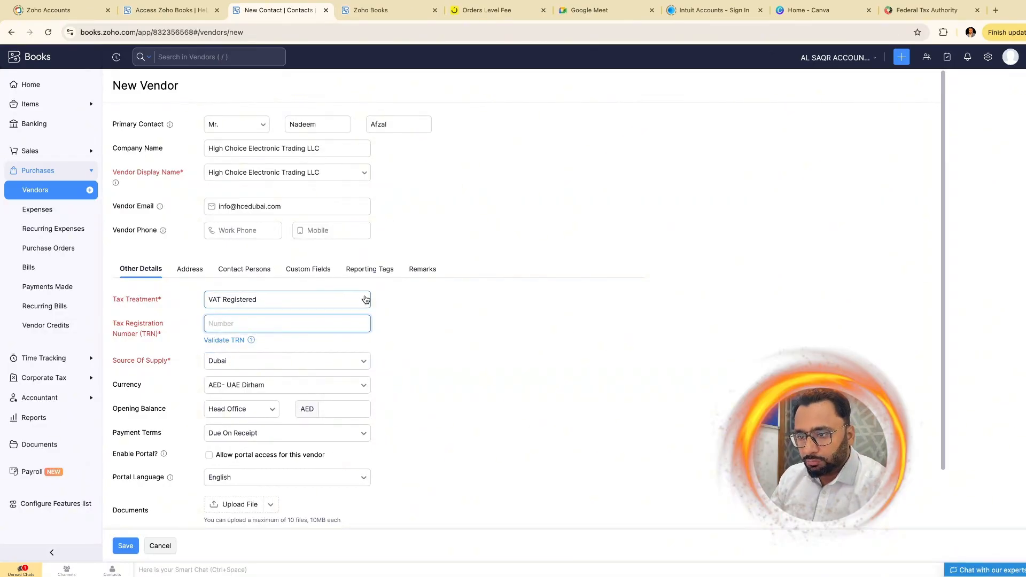
left_click(362, 300)
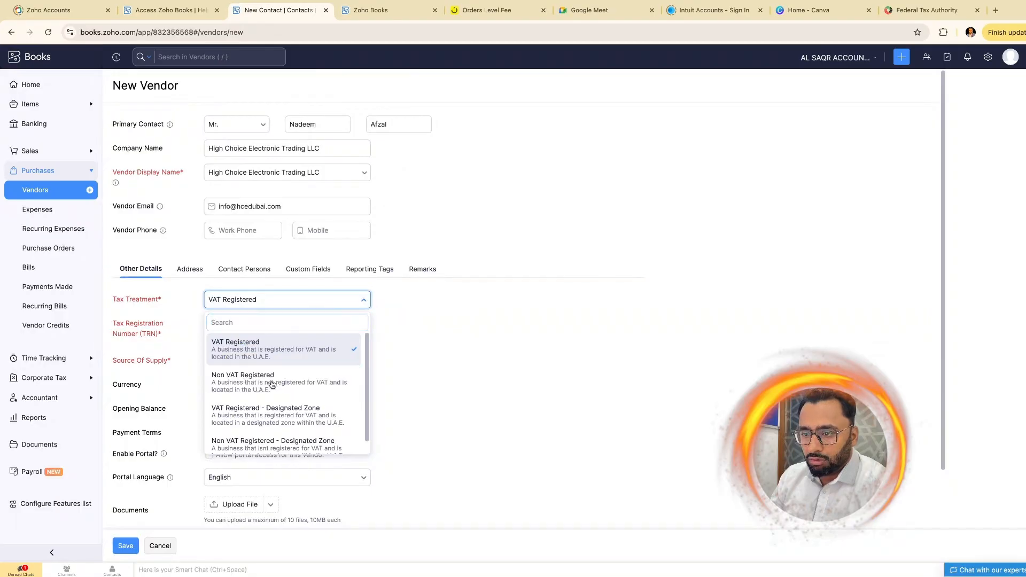
left_click(273, 383)
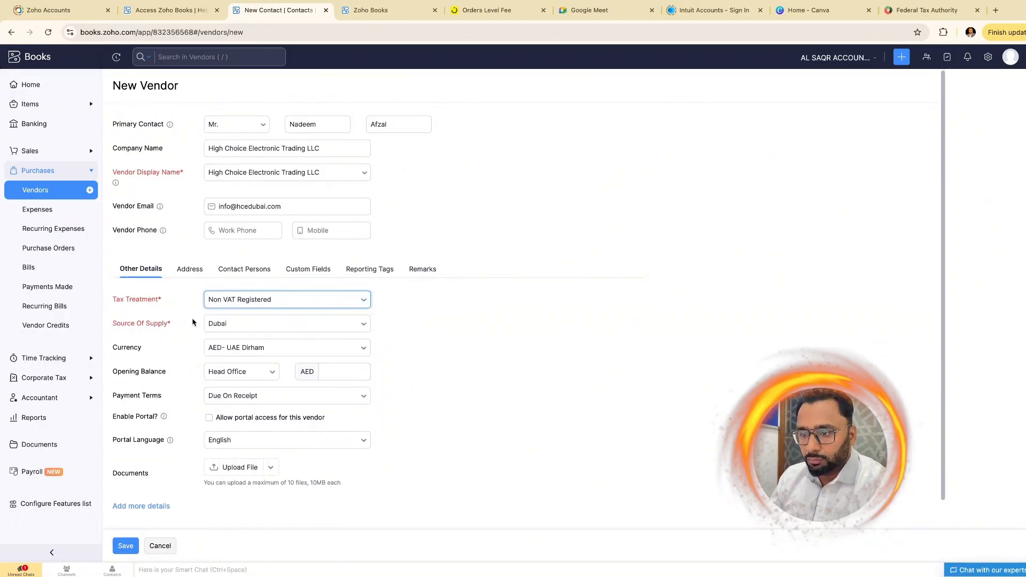
- Fill the billing address: street Deira, country United Arab Emirates, state Dubai
left_click(190, 271)
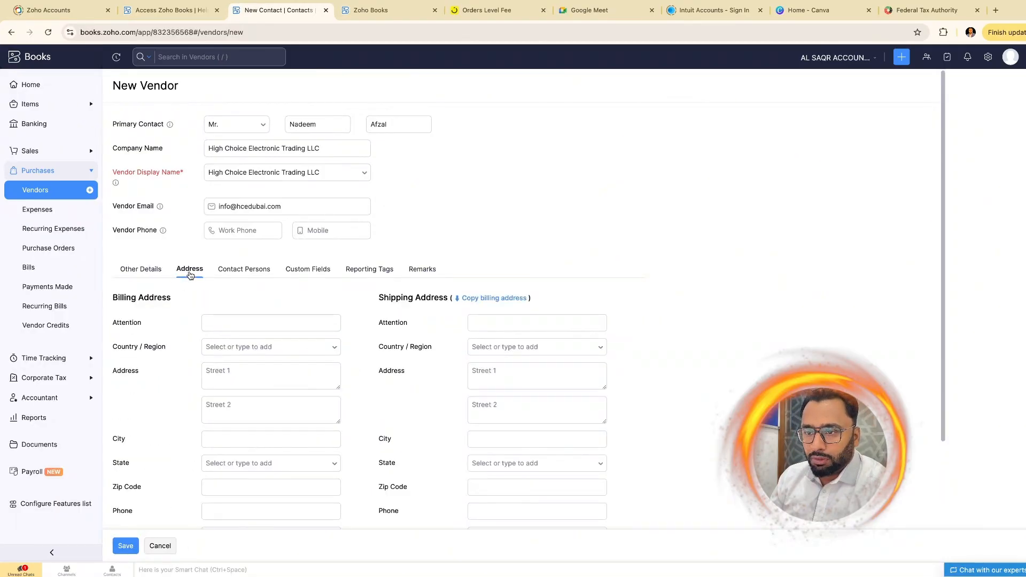
left_click(234, 346)
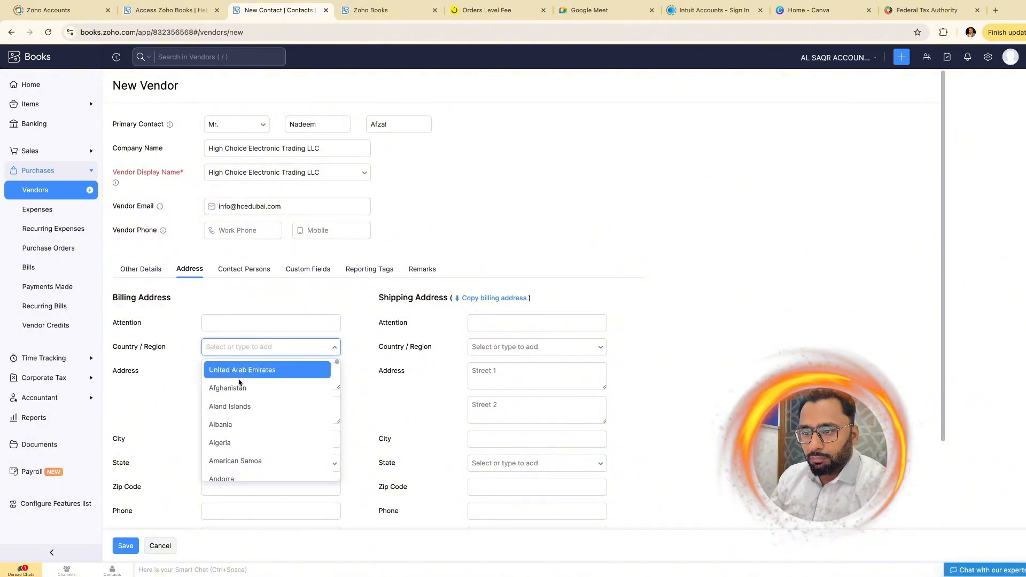
left_click(244, 369)
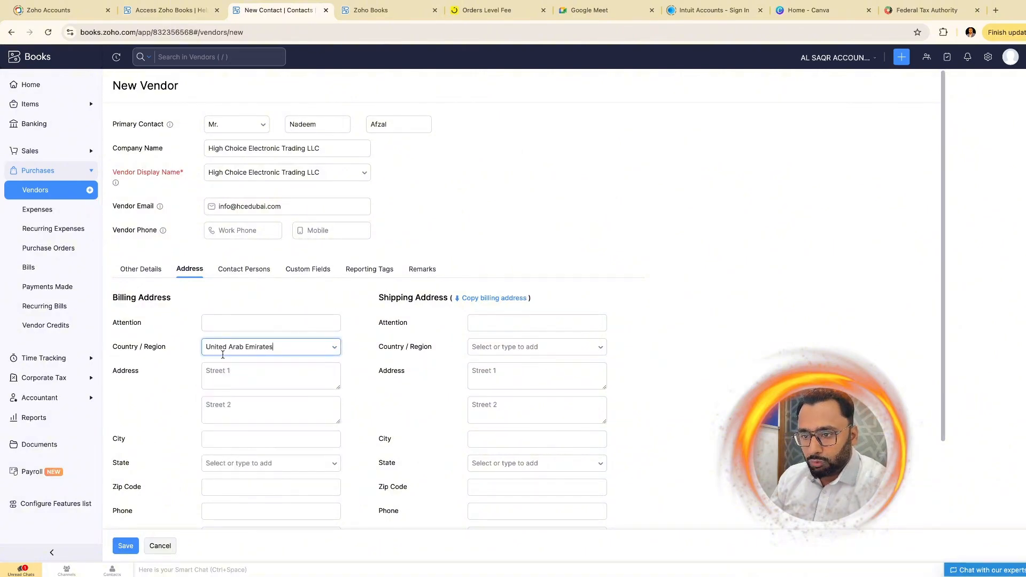
left_click(264, 382)
type("Deira")
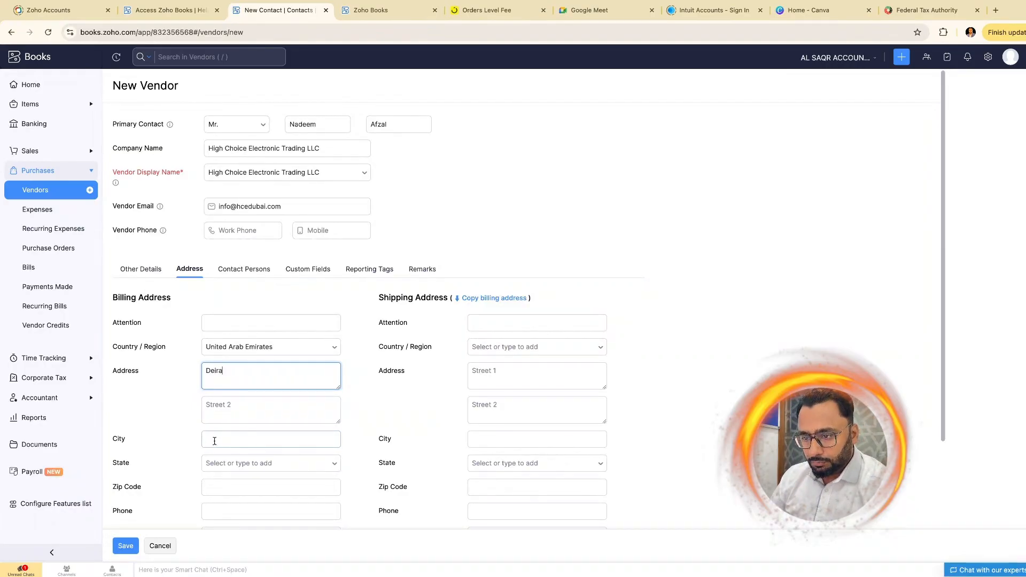
left_click(219, 438)
left_click(209, 463)
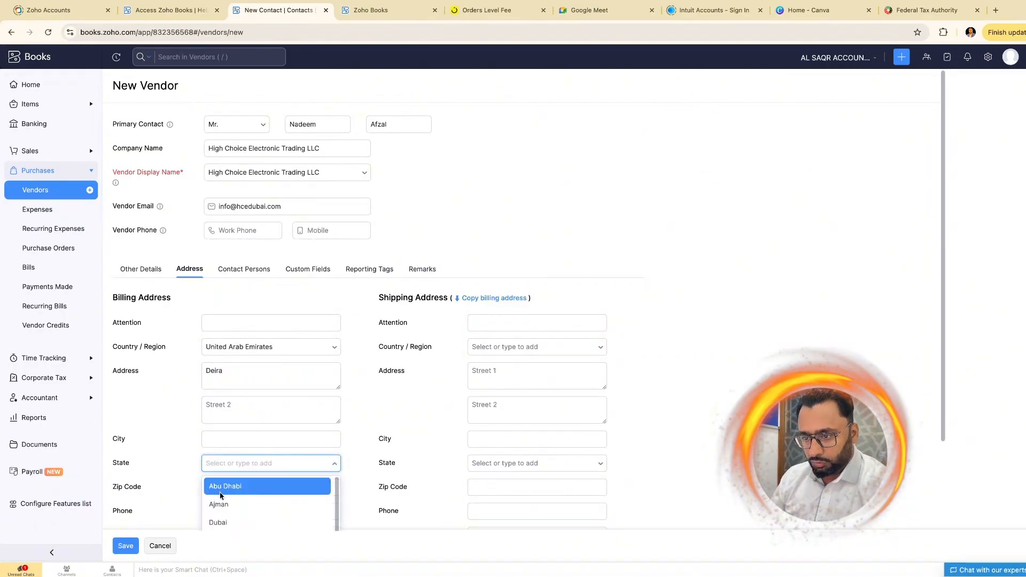
left_click(229, 522)
scroll(362, 344, "down", 2)
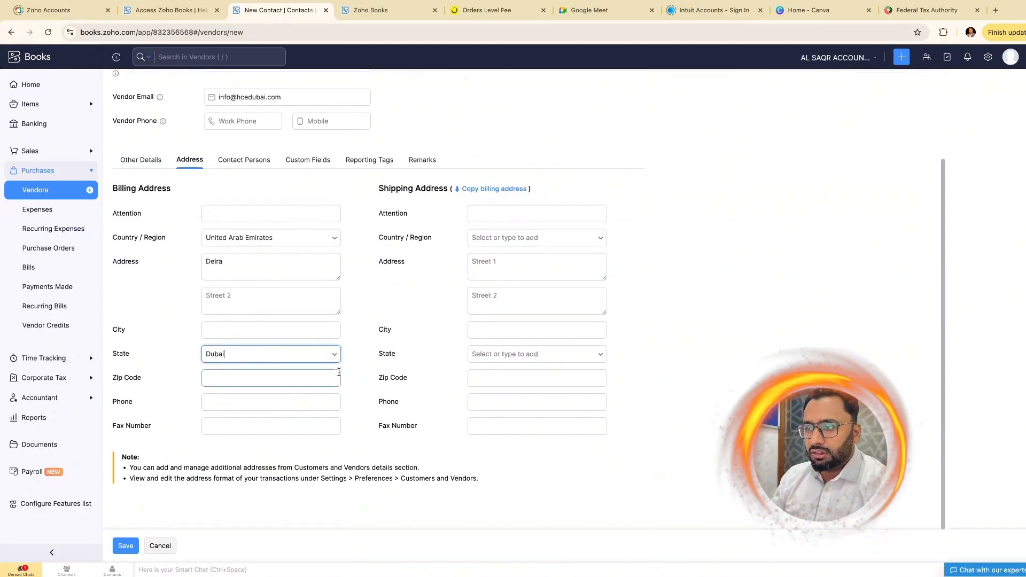
scroll(314, 321, "up", 1)
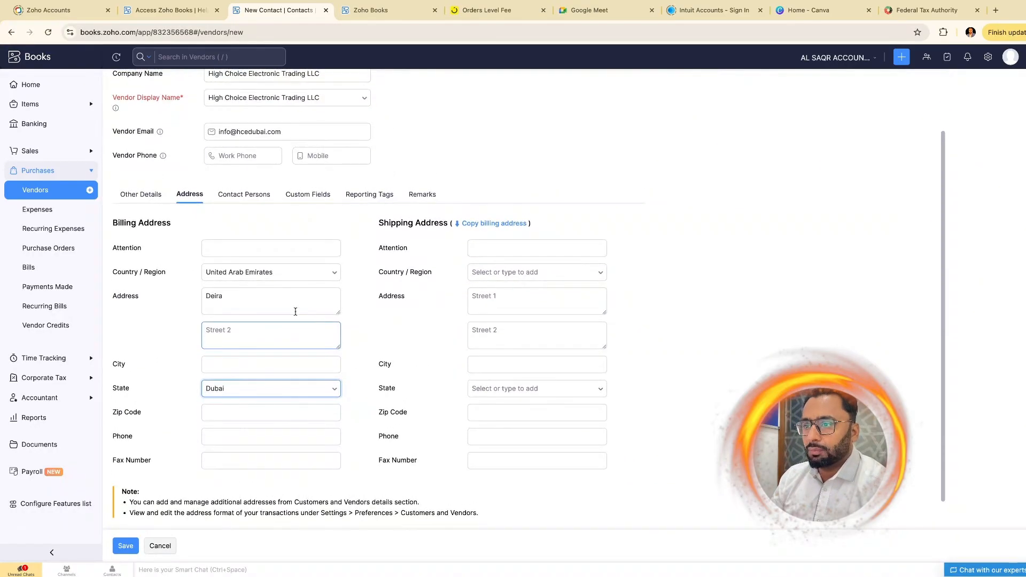
left_click(289, 300)
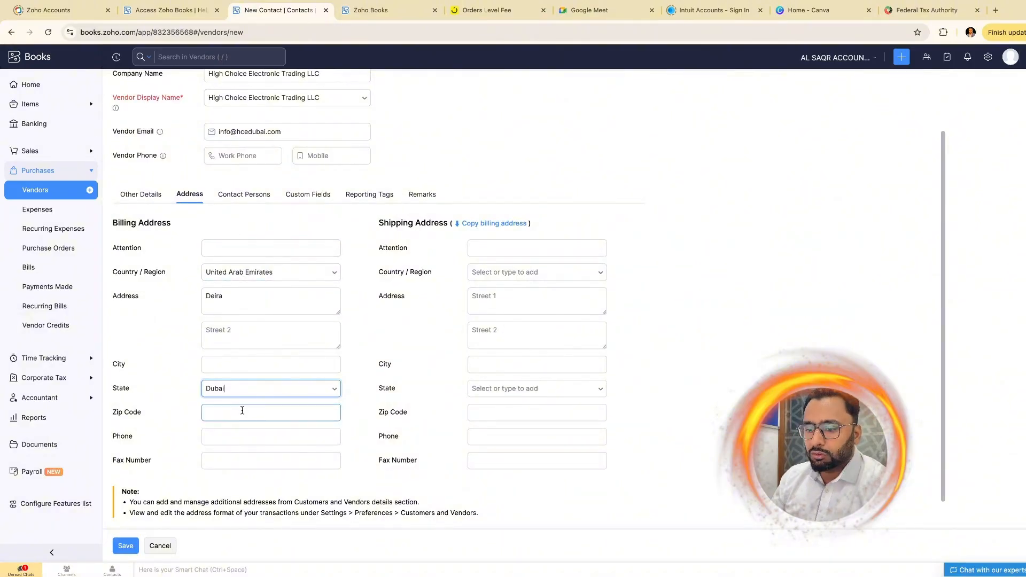
left_click(149, 197)
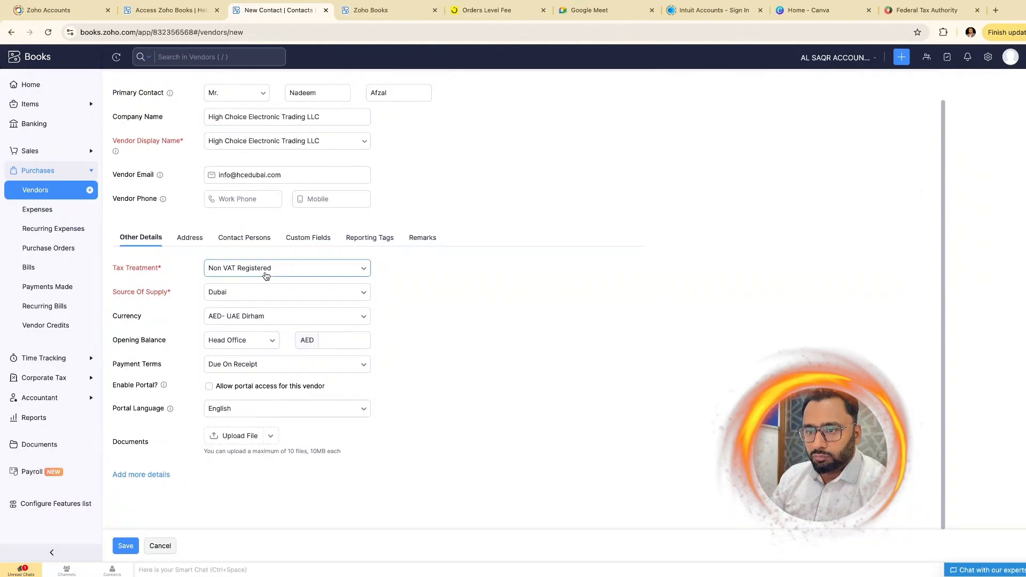
- Keep AED- UAE Dirham currency, leave the opening balance blank, and save the vendor
left_click(312, 317)
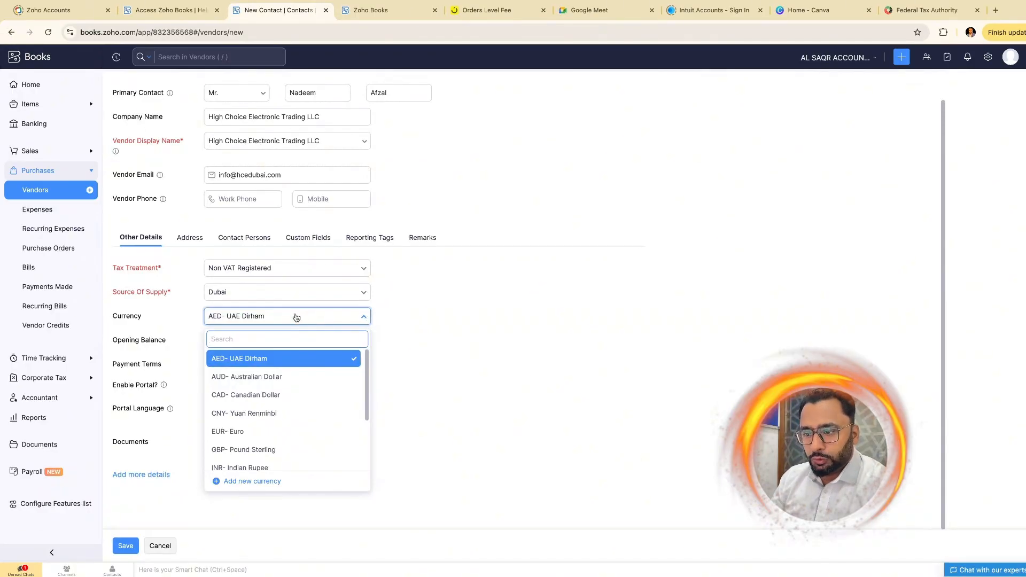
scroll(284, 412, "down", 3)
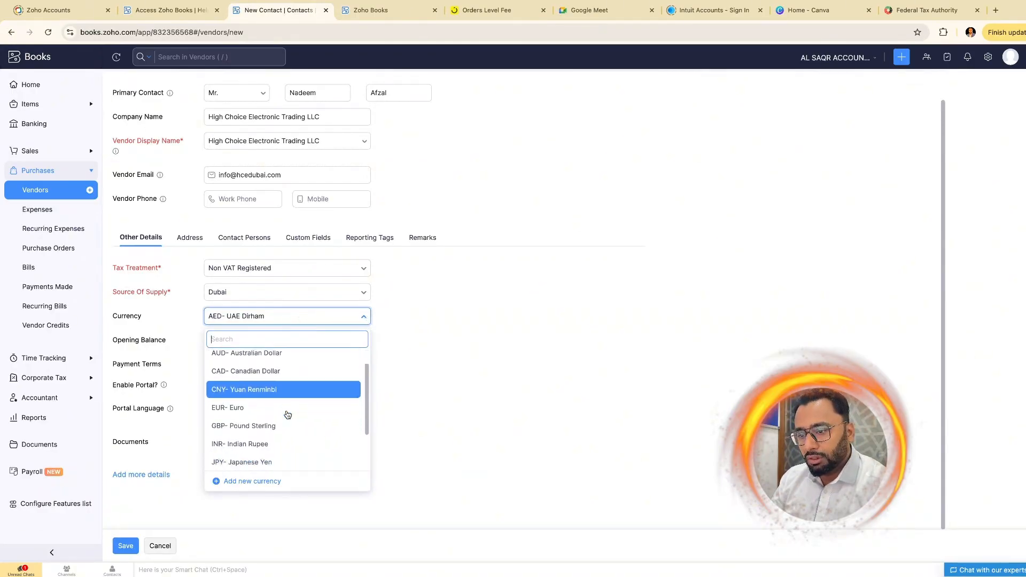
scroll(285, 428, "up", 5)
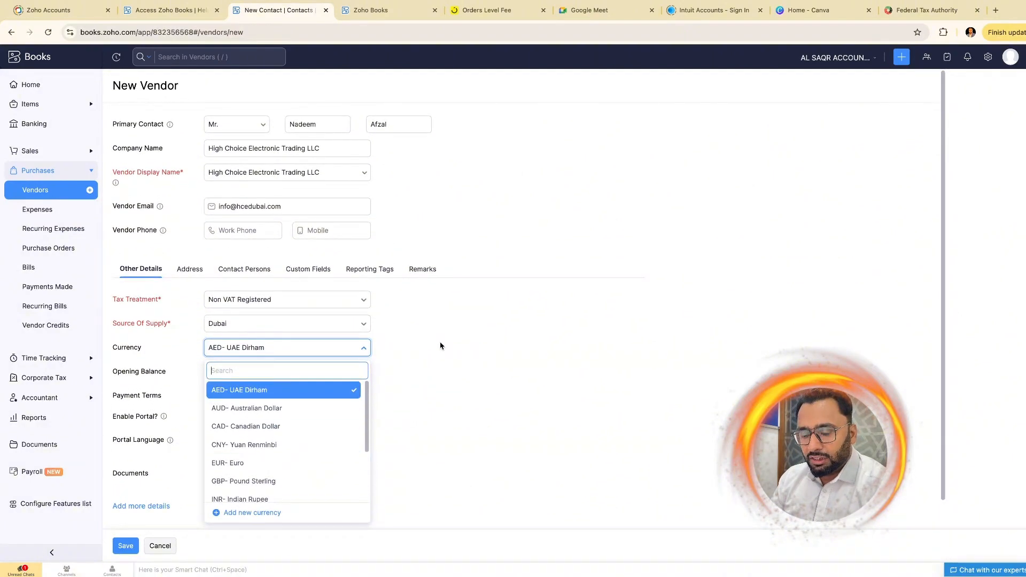
left_click(457, 346)
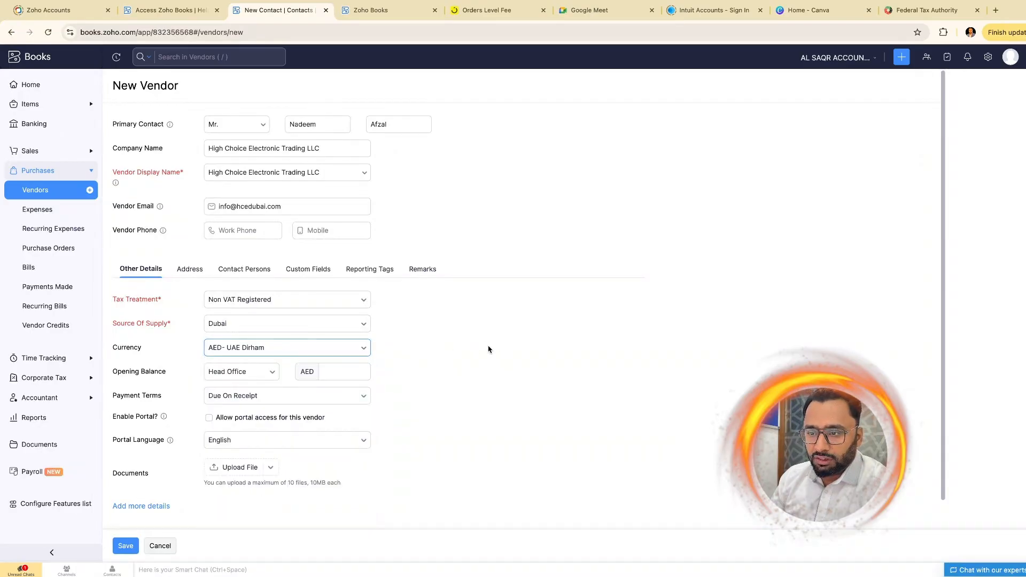
left_click(350, 367)
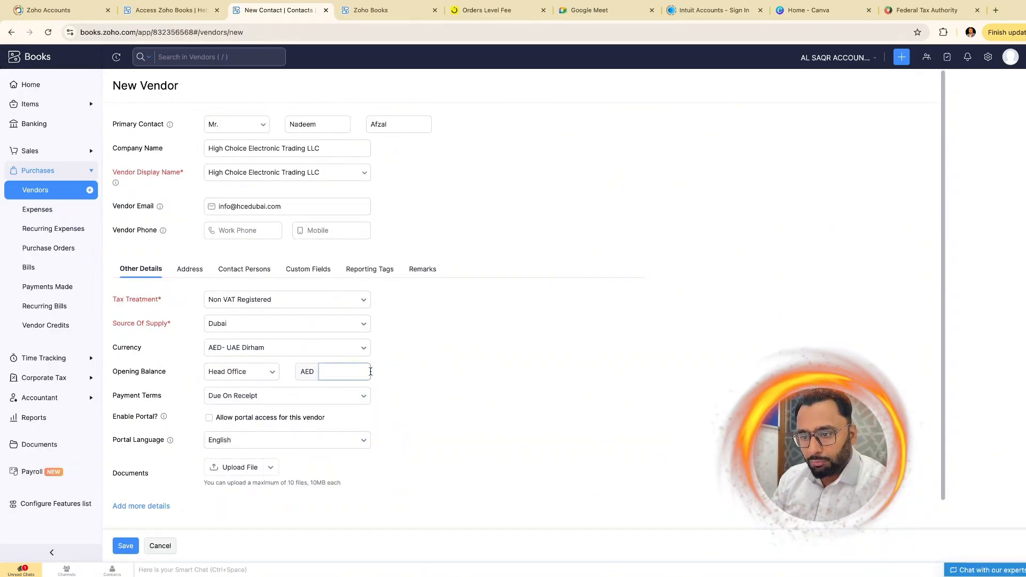
left_click(136, 543)
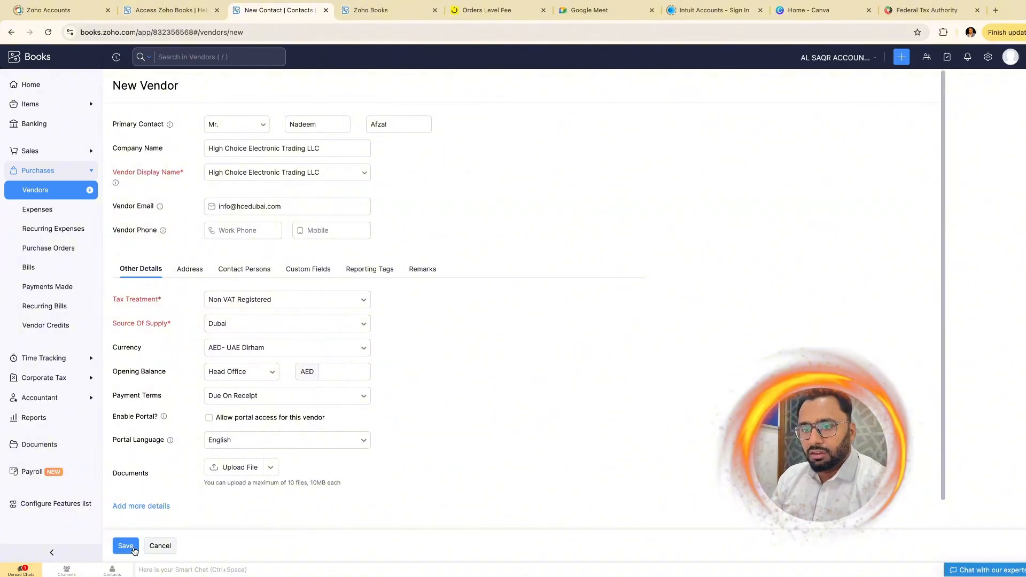
left_click(128, 548)
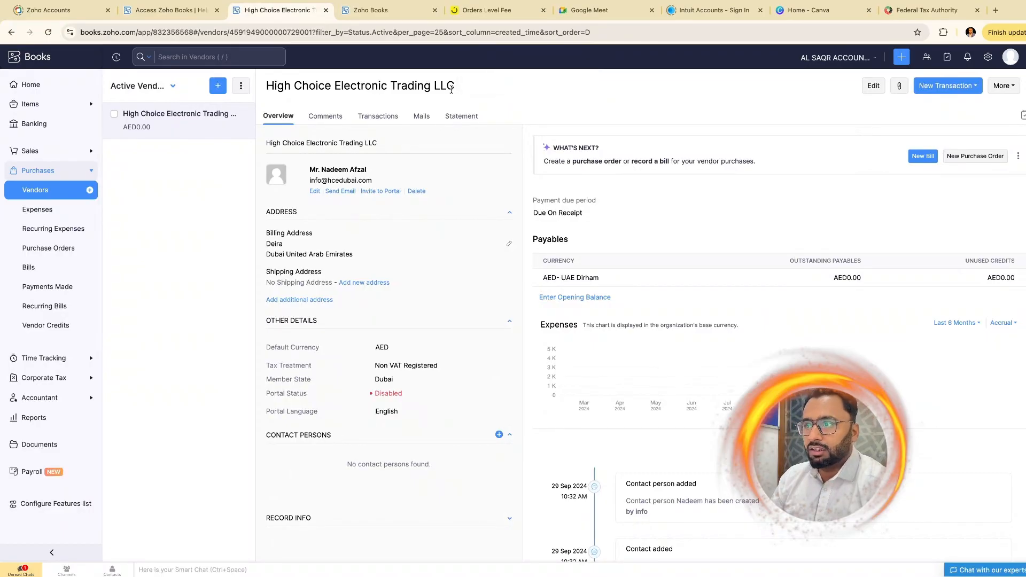
- Open the Expenses page from the Purchases sidebar
left_click(37, 211)
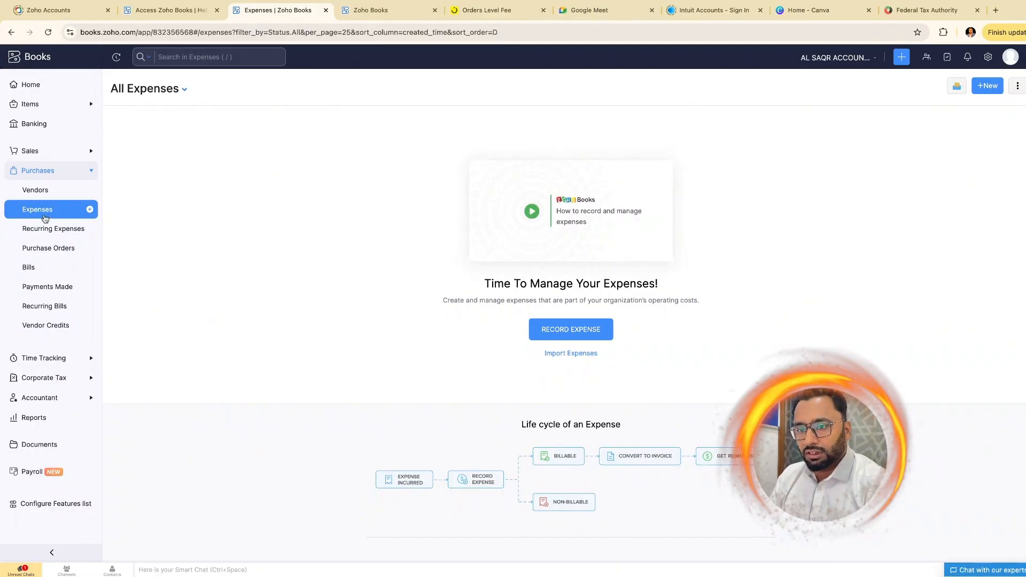
- Start a new expense for the Head Office branch dated 29 Sep 2024
left_click(579, 334)
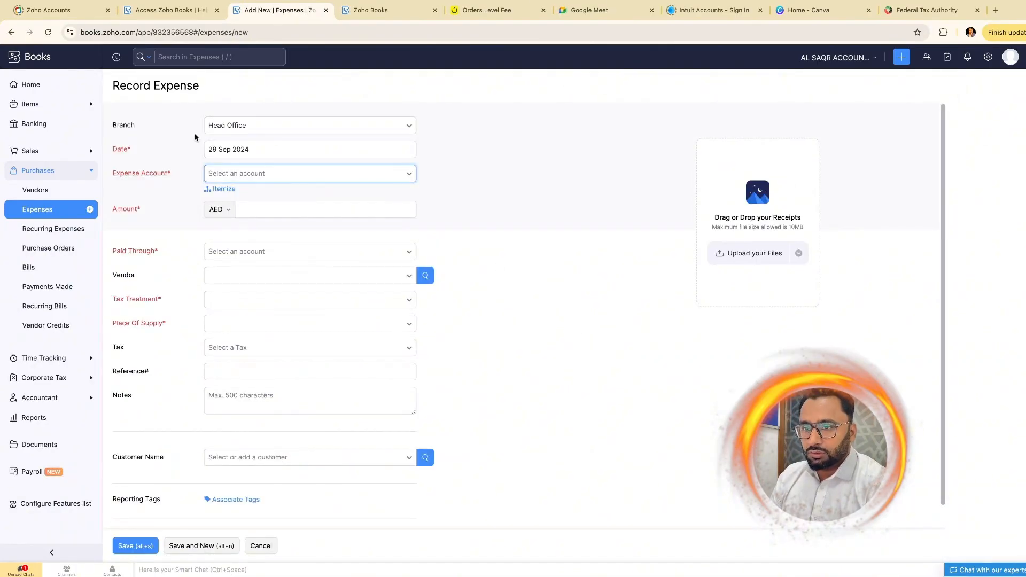
left_click(277, 131)
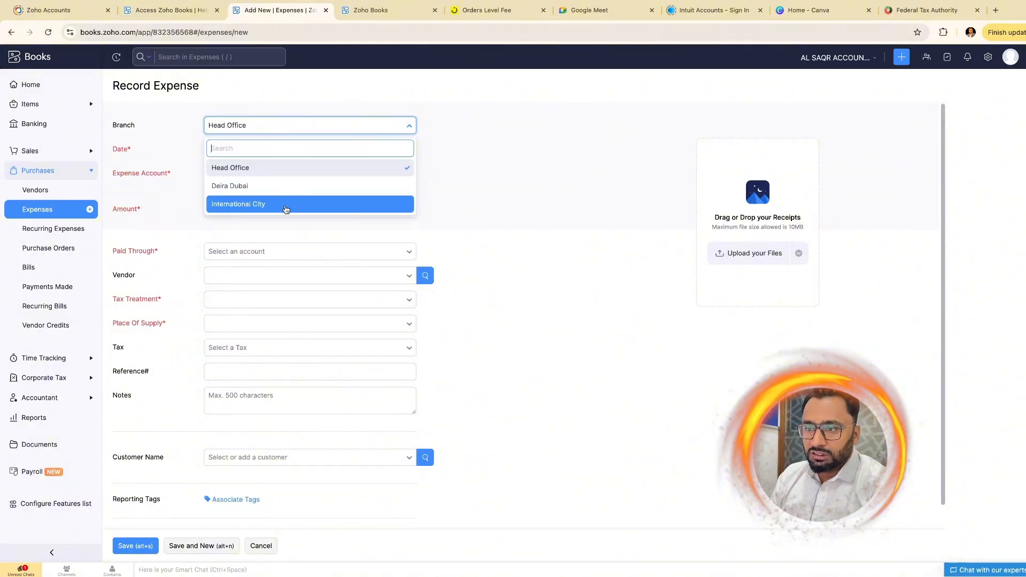
left_click(233, 168)
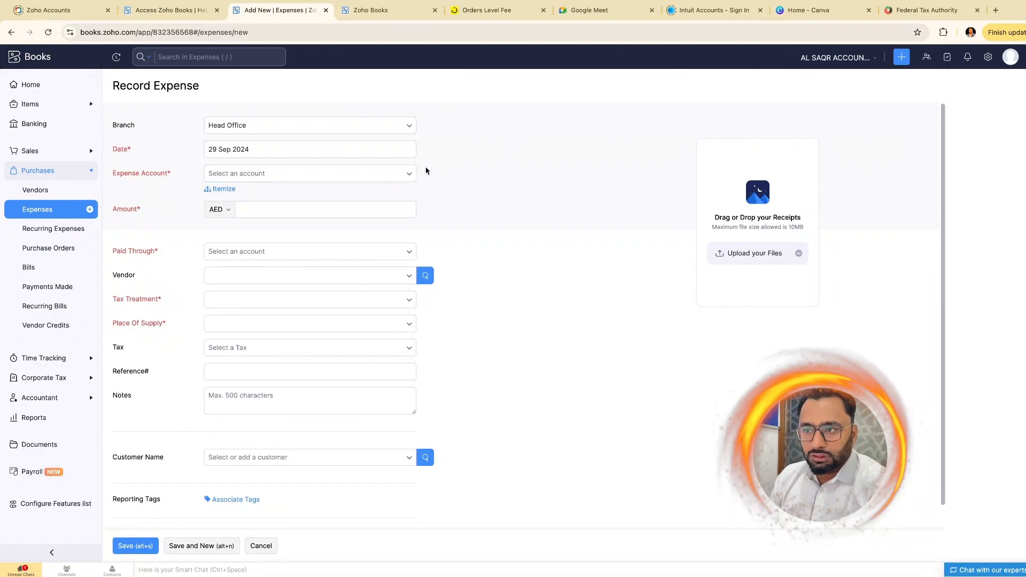
left_click(308, 152)
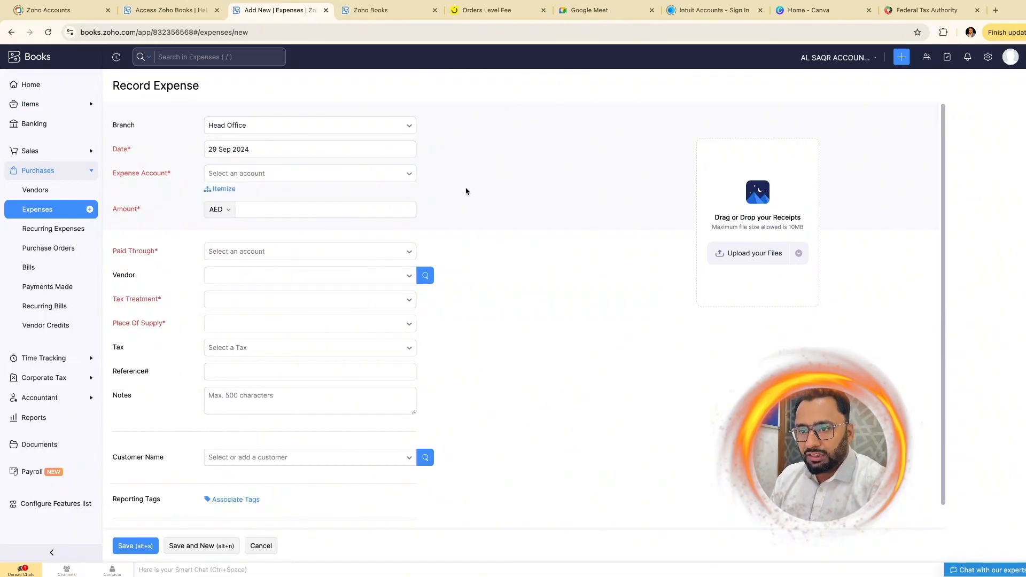
- Choose Repairs and Maintenance as the expense account
left_click(264, 181)
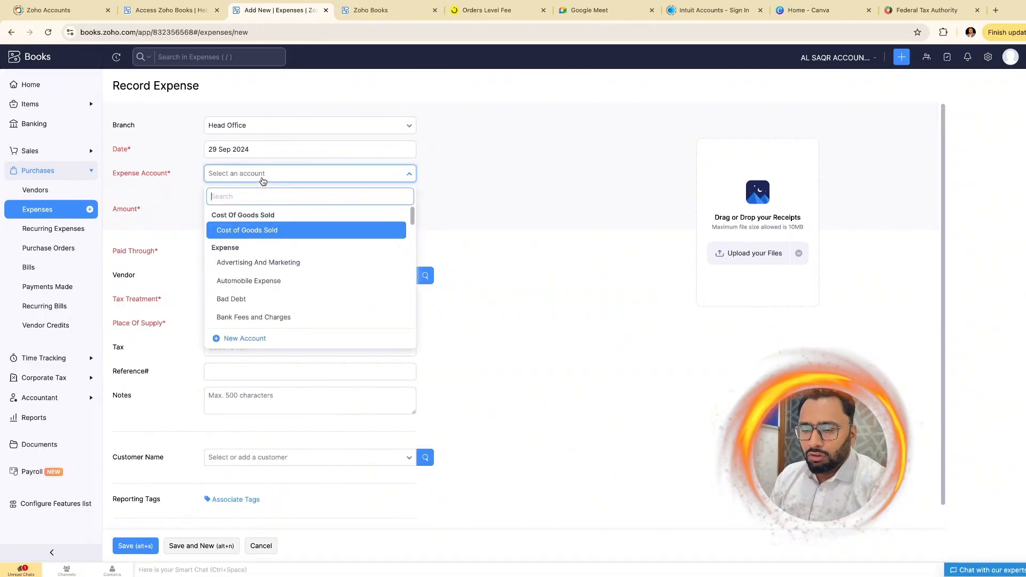
scroll(316, 269, "down", 1)
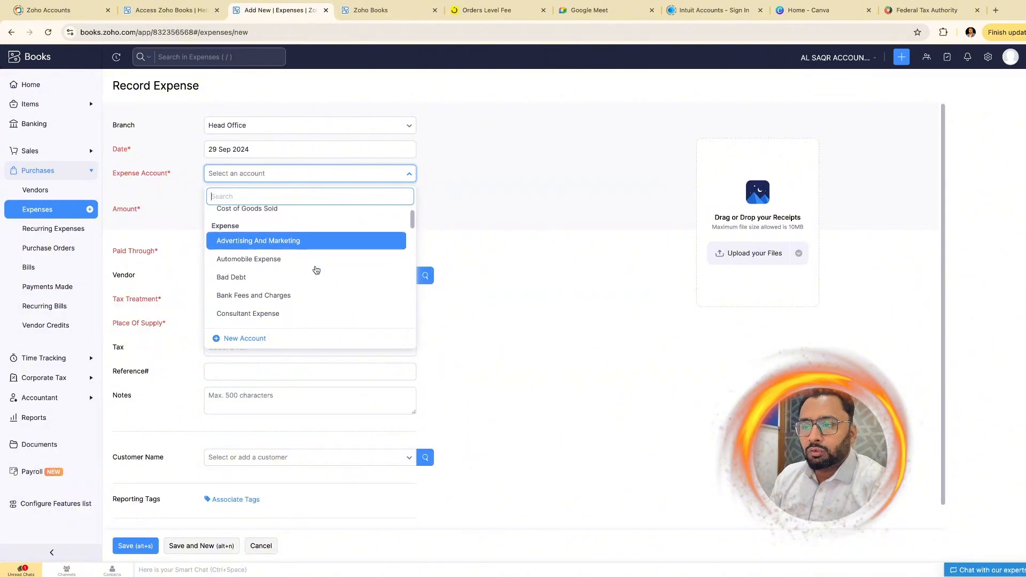
scroll(316, 269, "down", 10)
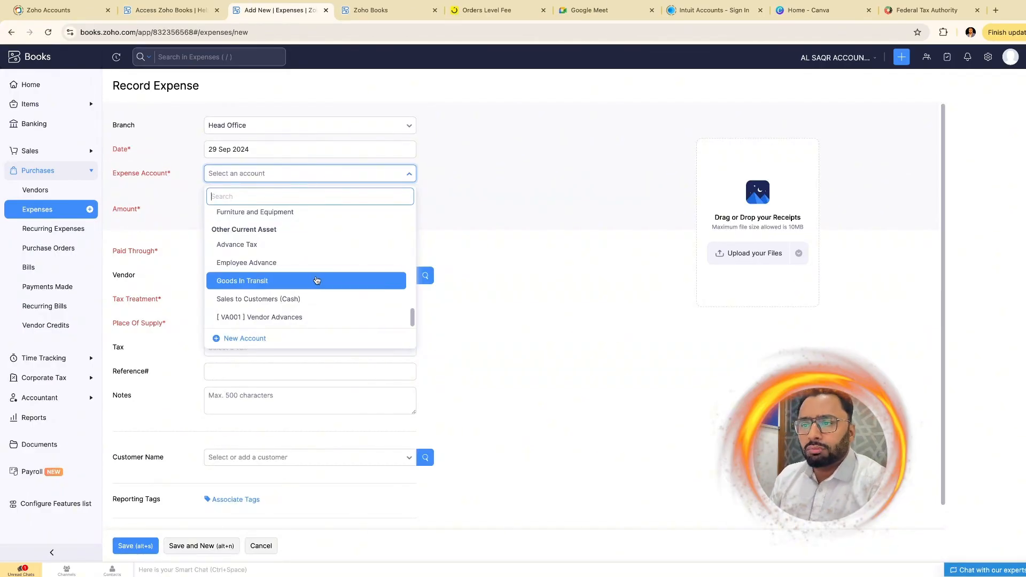
scroll(319, 276, "up", 5)
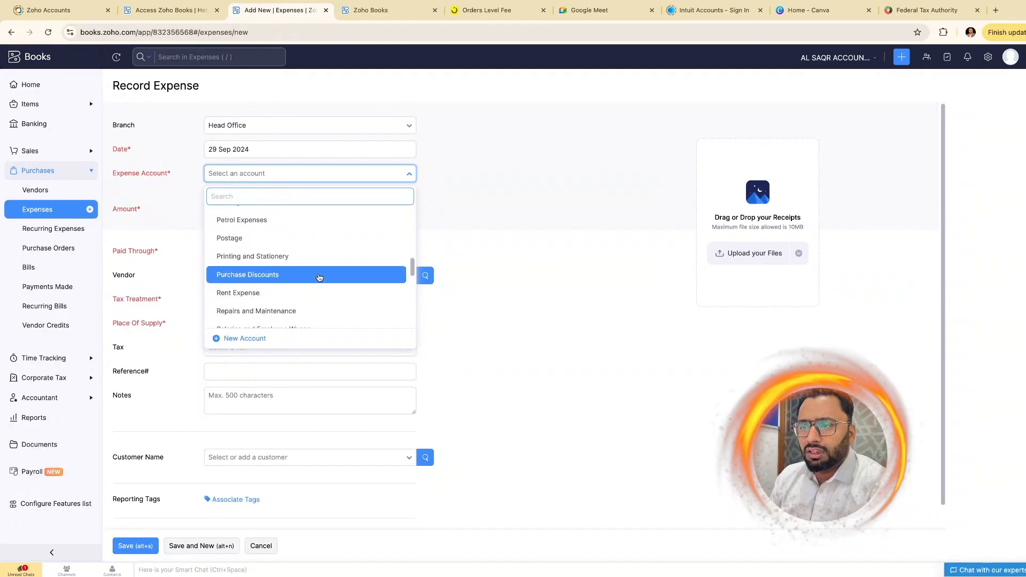
scroll(308, 294, "up", 1)
scroll(307, 294, "down", 6)
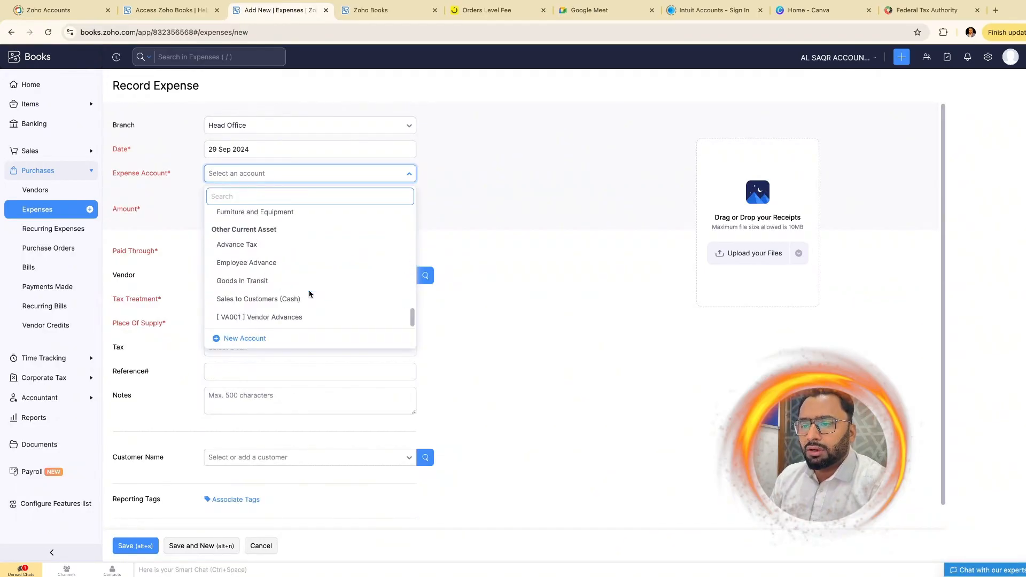
scroll(294, 261, "up", 1)
scroll(293, 259, "up", 3)
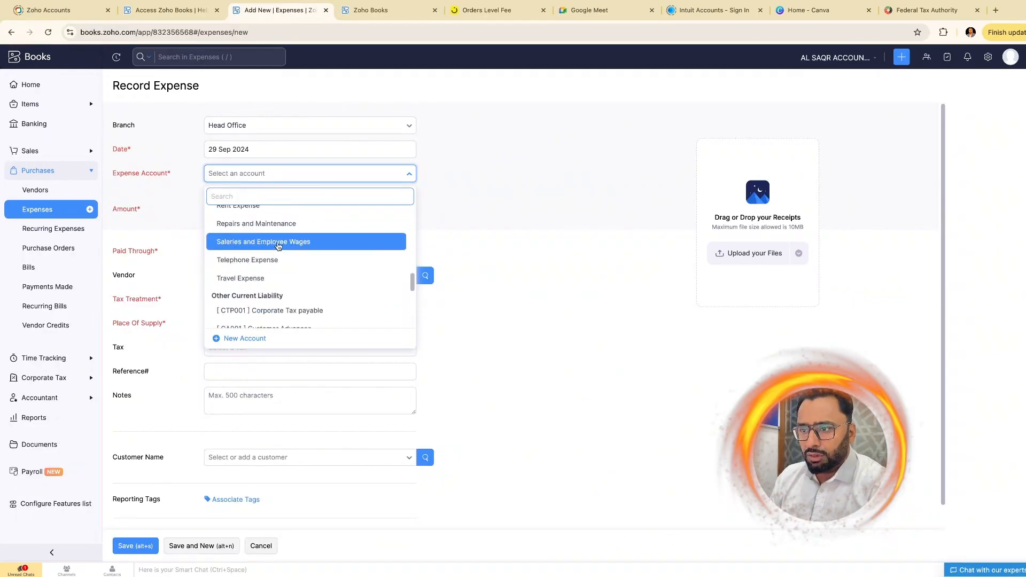
left_click(275, 226)
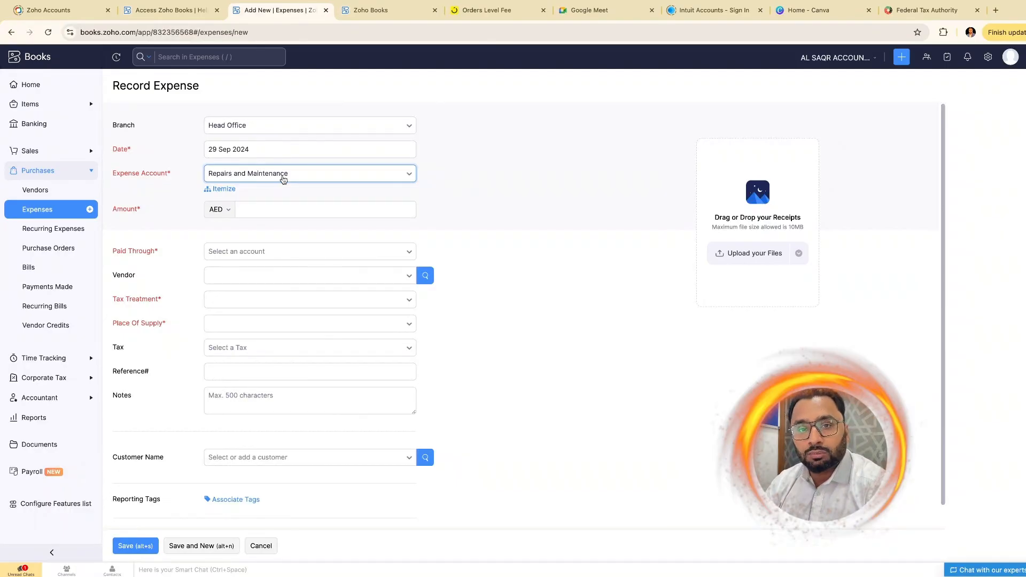
- Enter amount 150, paid through Petty Cash, with vendor High Choice Electronic Trading LLC
left_click(286, 213)
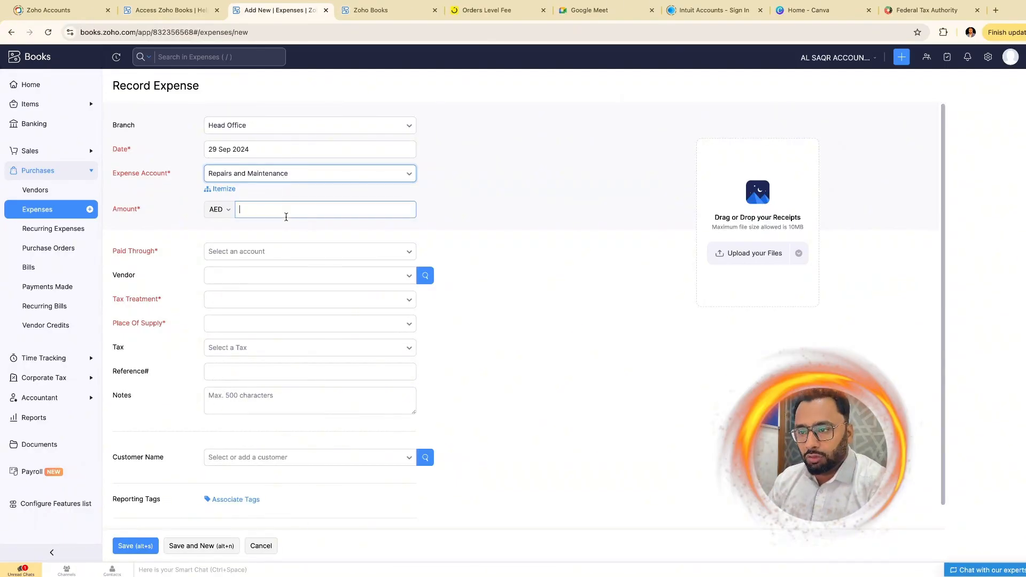
type("150")
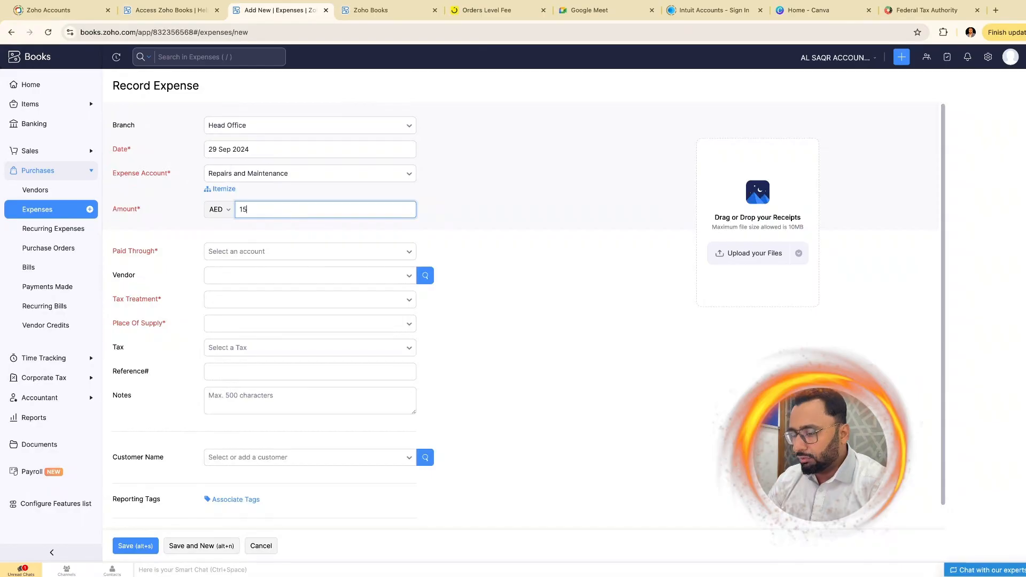
left_click(293, 252)
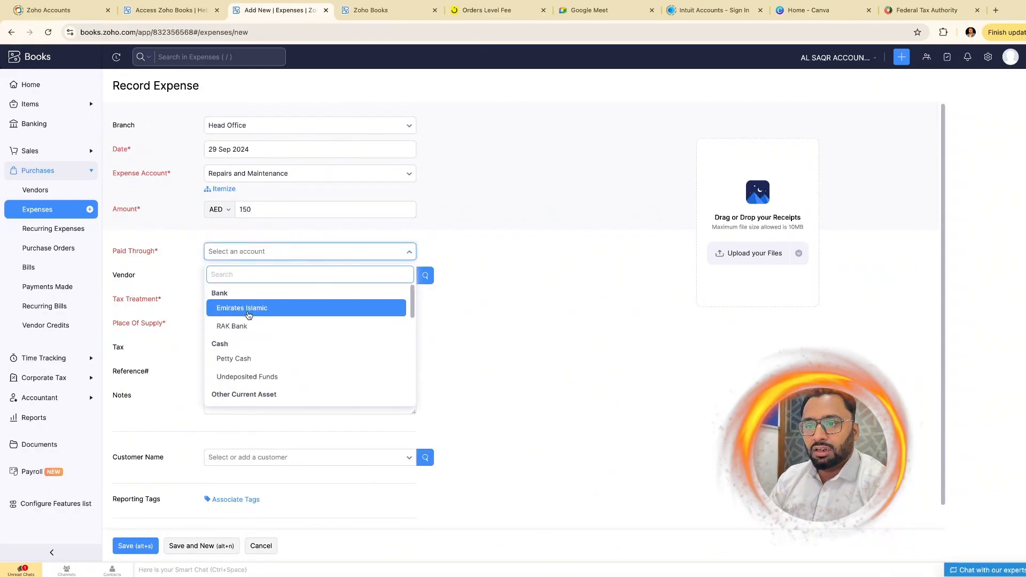
left_click(256, 363)
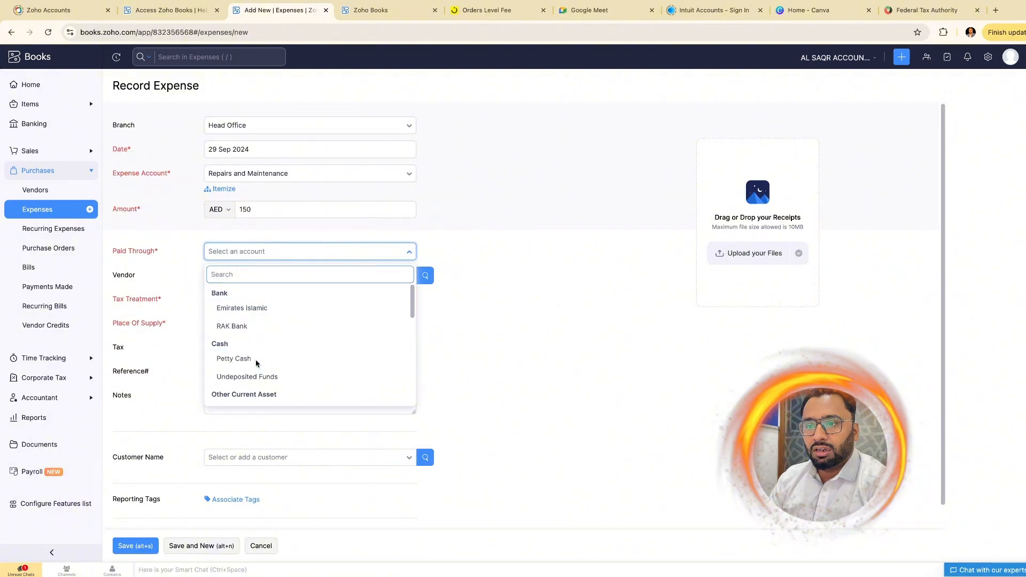
left_click(369, 275)
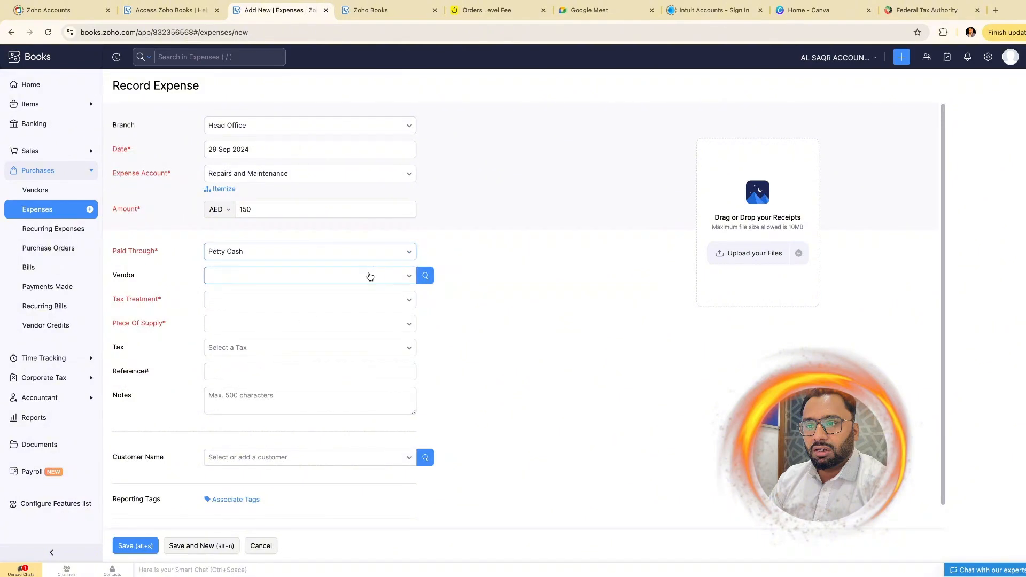
left_click(342, 317)
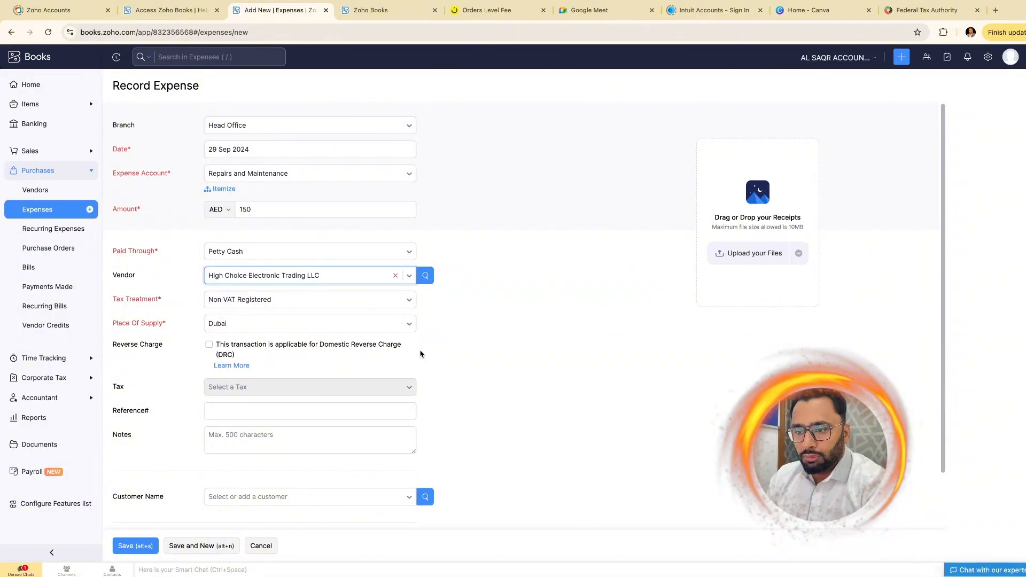
- Add reference 001-XYZ and note 'Front maint.', then save the expense
left_click(310, 414)
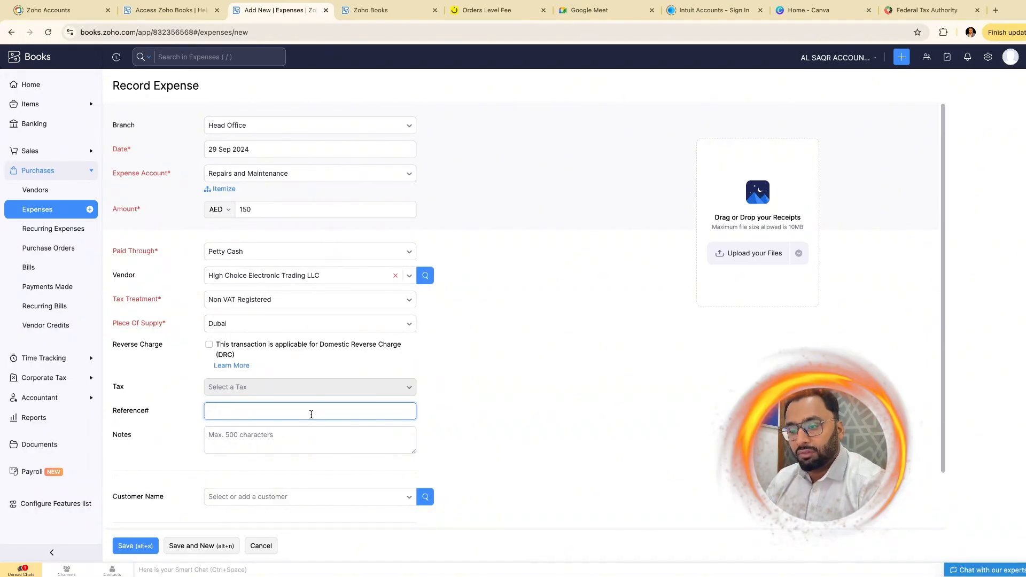
type("001-X")
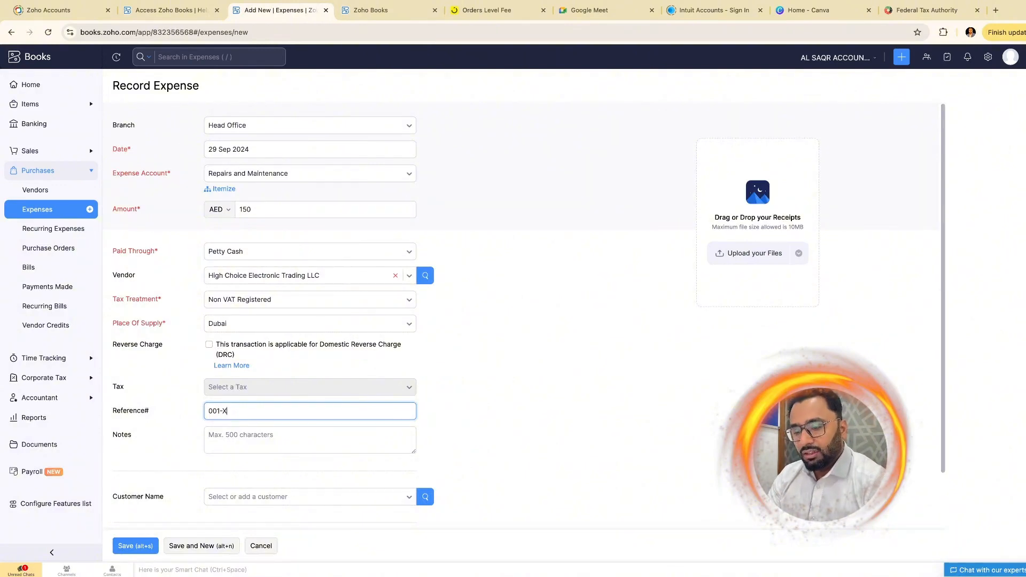
type("YZ")
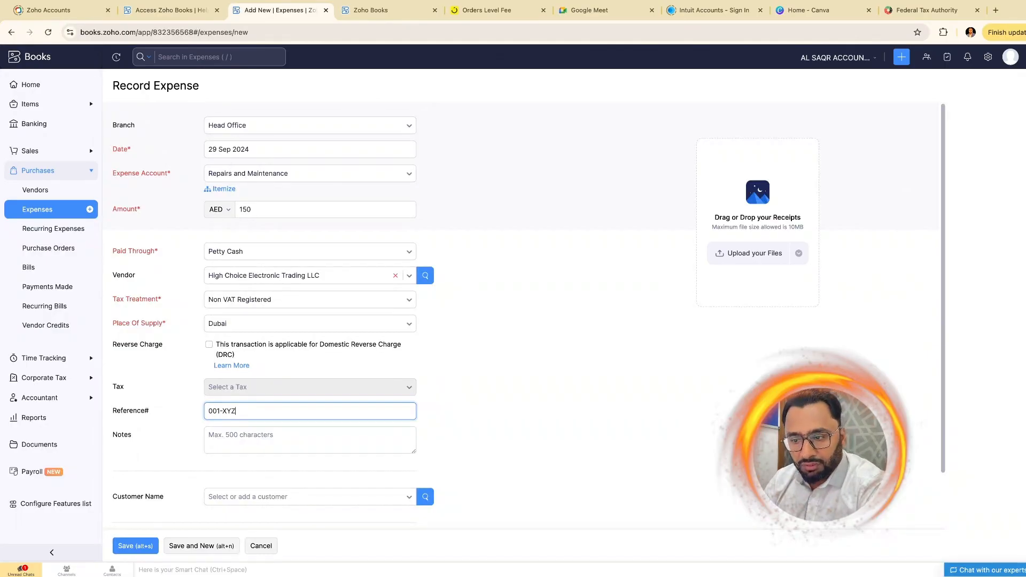
left_click(264, 435)
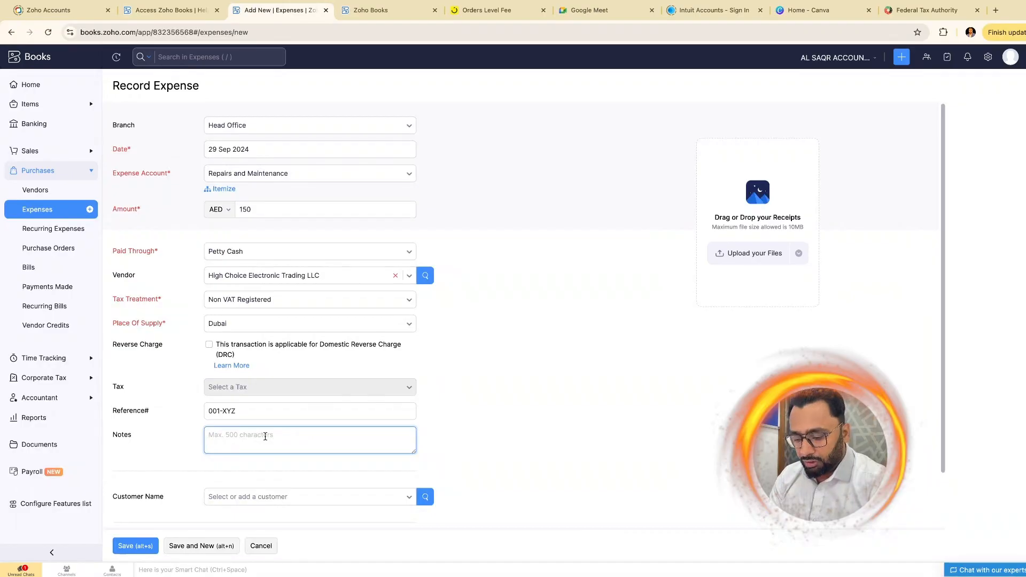
type("Front")
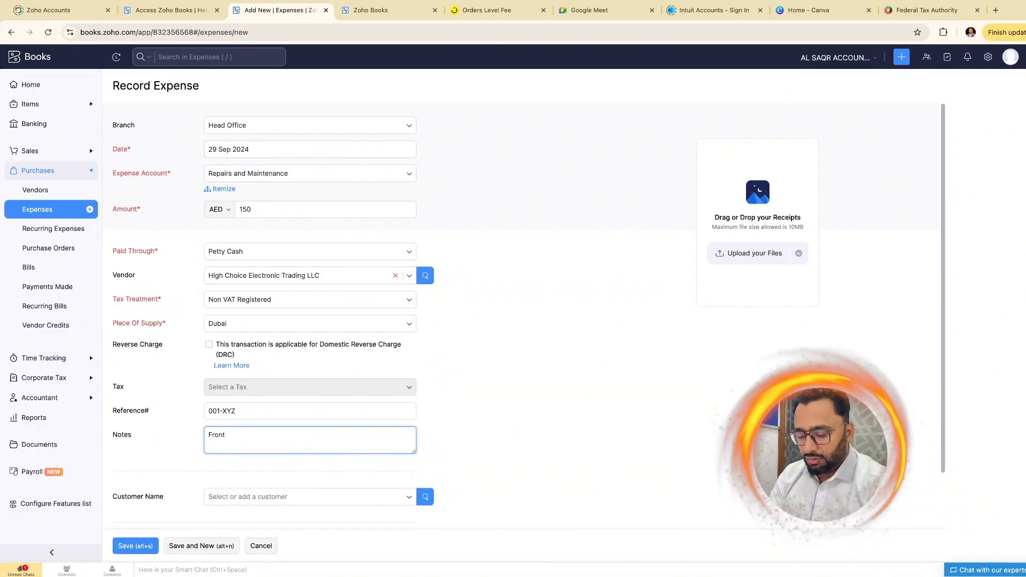
type(" m")
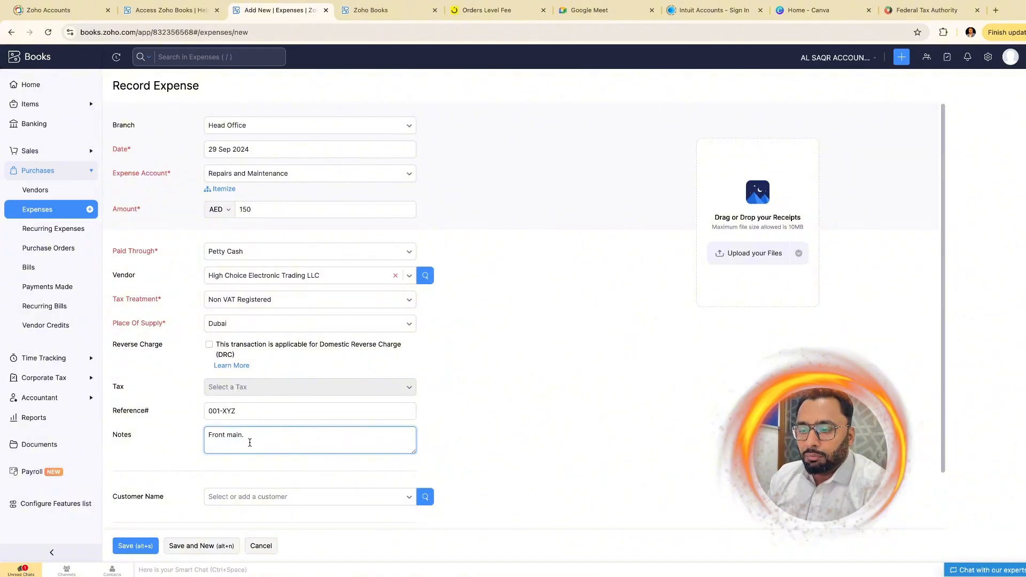
type("ai")
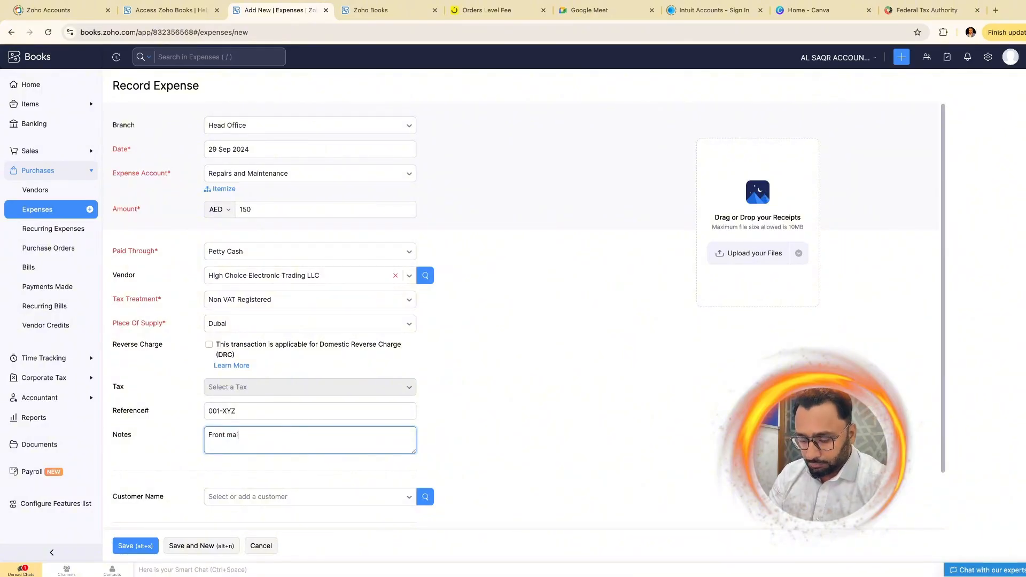
type("nt.")
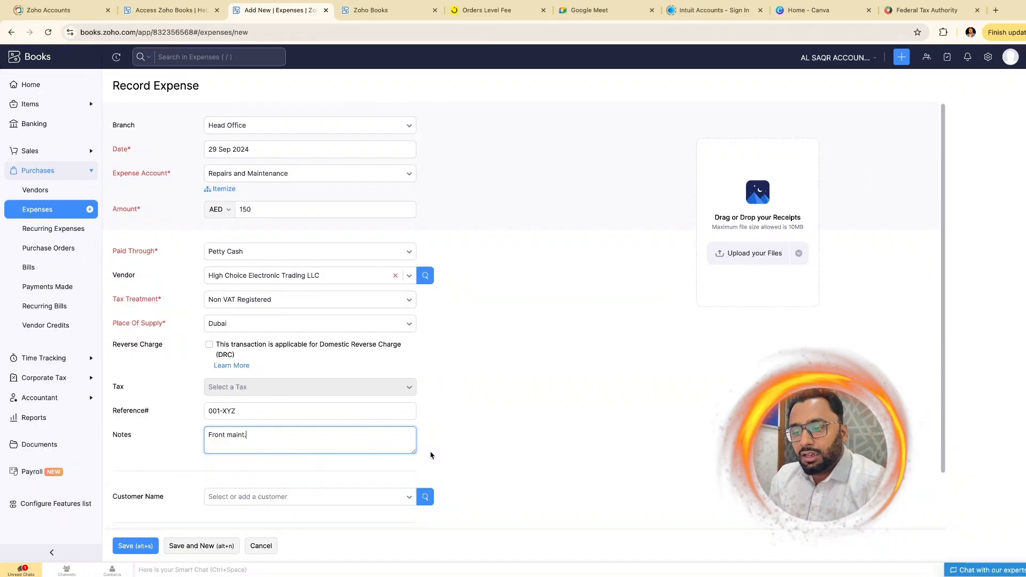
scroll(375, 479, "down", 2)
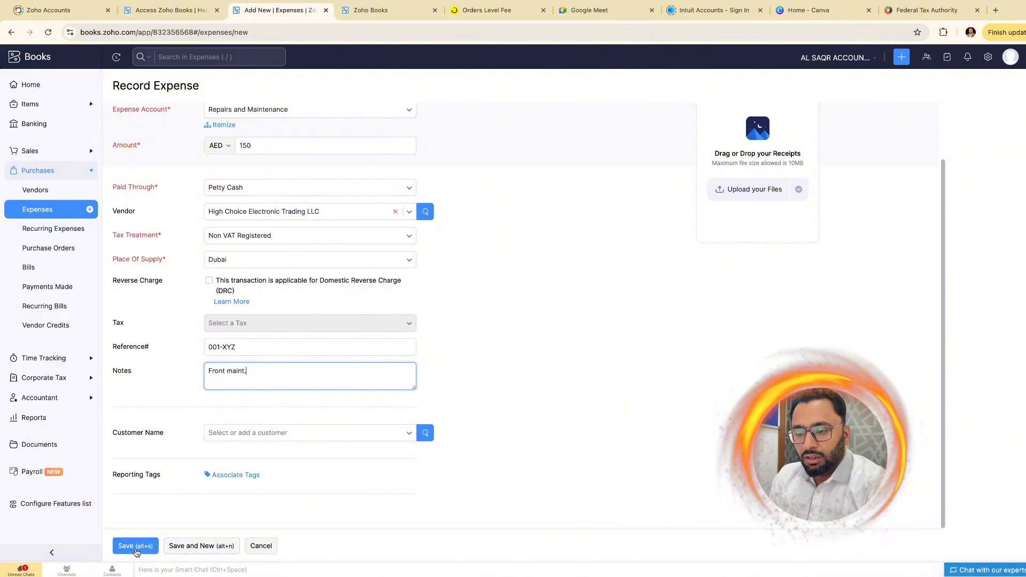
left_click(136, 550)
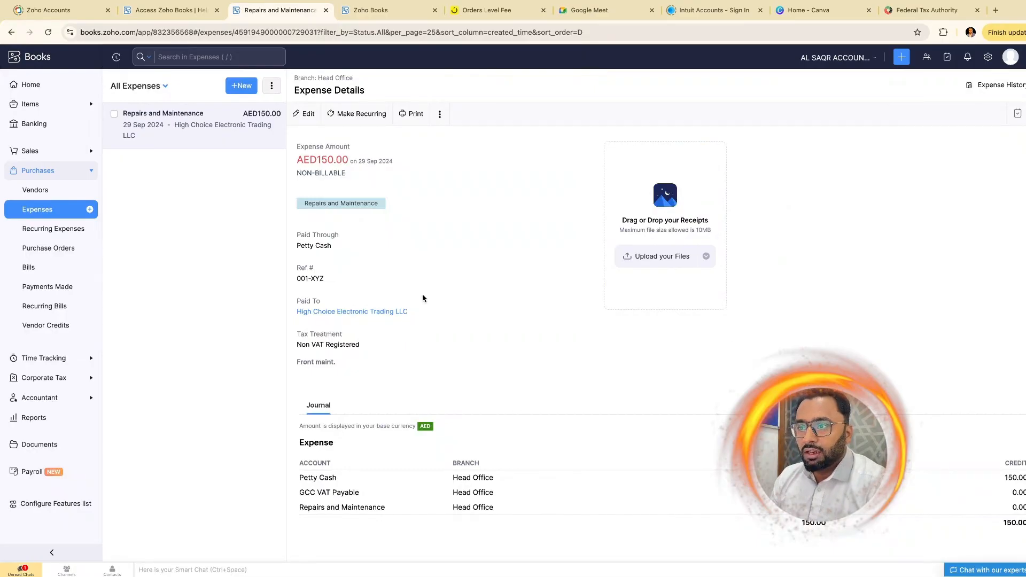
- Leave the expense edit without changes and go to the Bills page
left_click(306, 116)
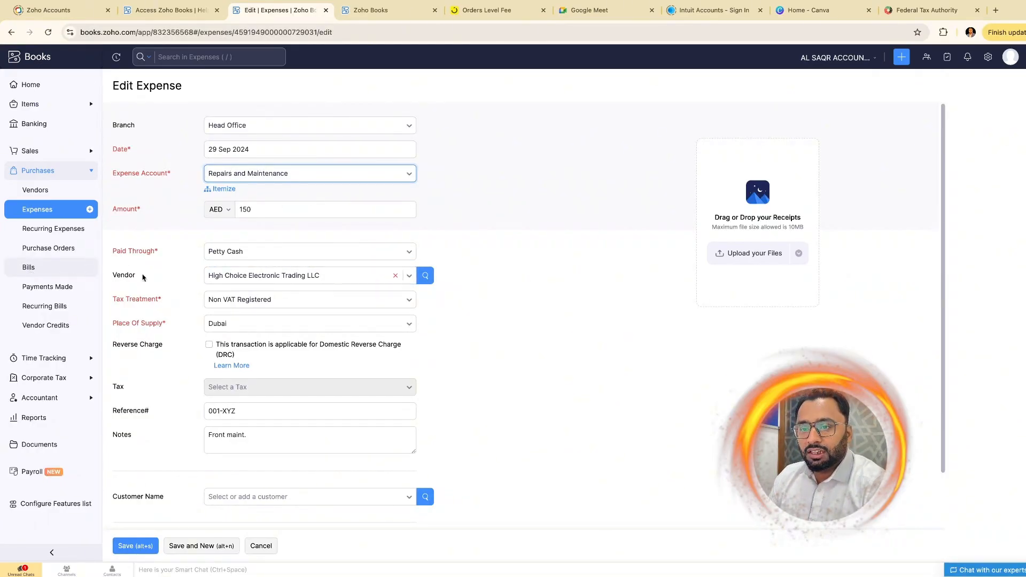
left_click(48, 270)
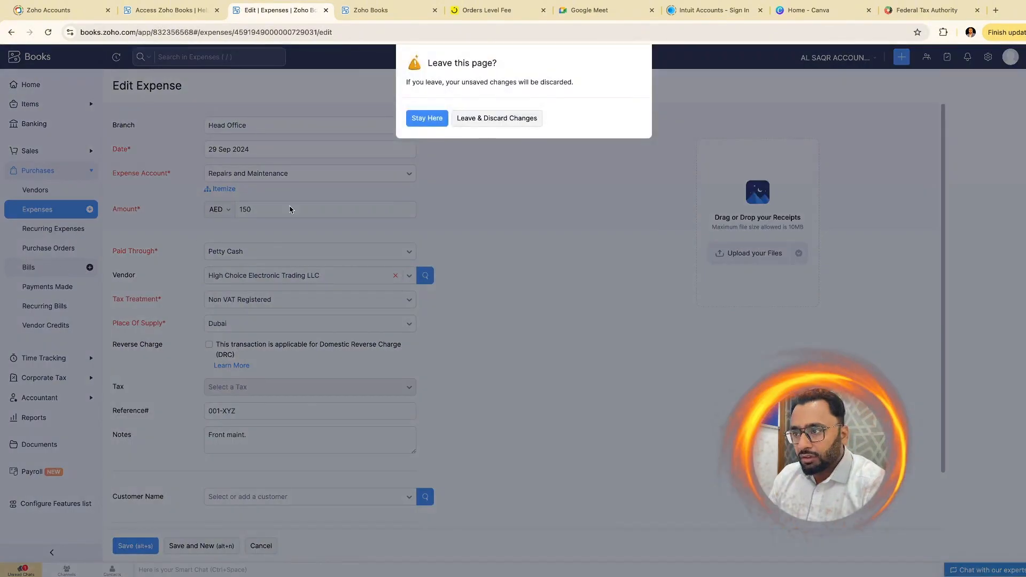
left_click(493, 119)
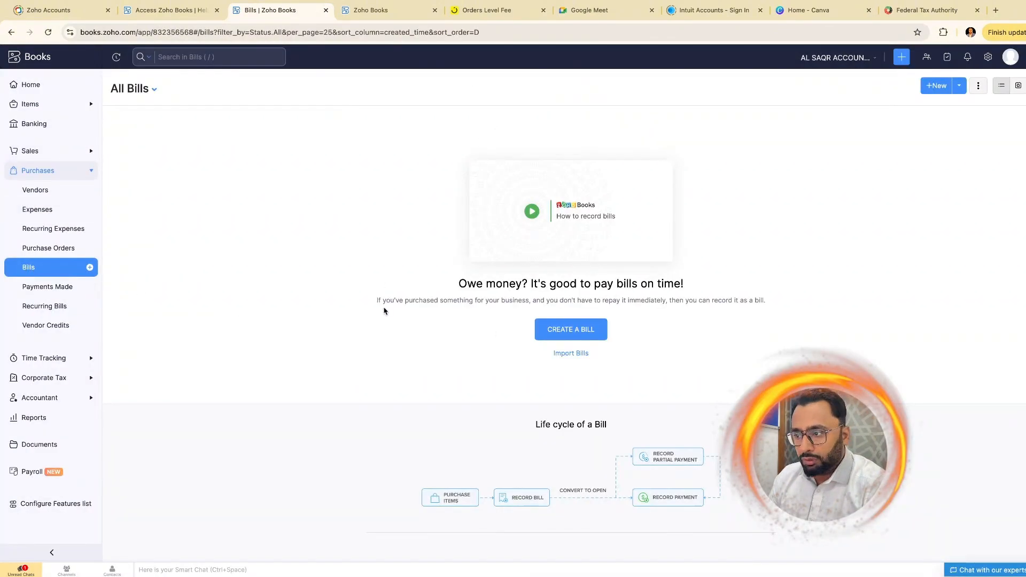
- Create a bill for vendor High Choice Electronic Trading LLC with branch International City
left_click(571, 331)
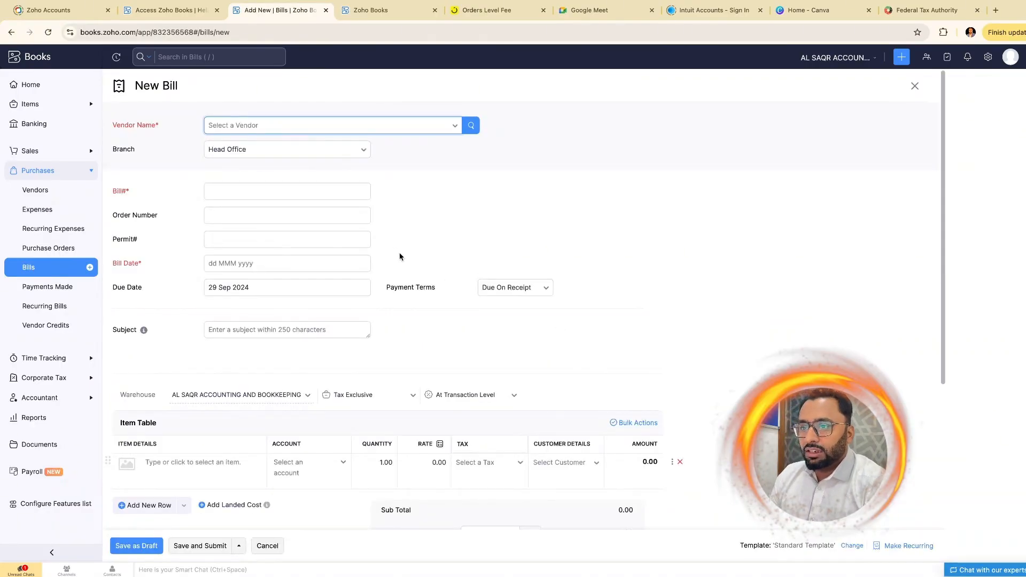
left_click(455, 128)
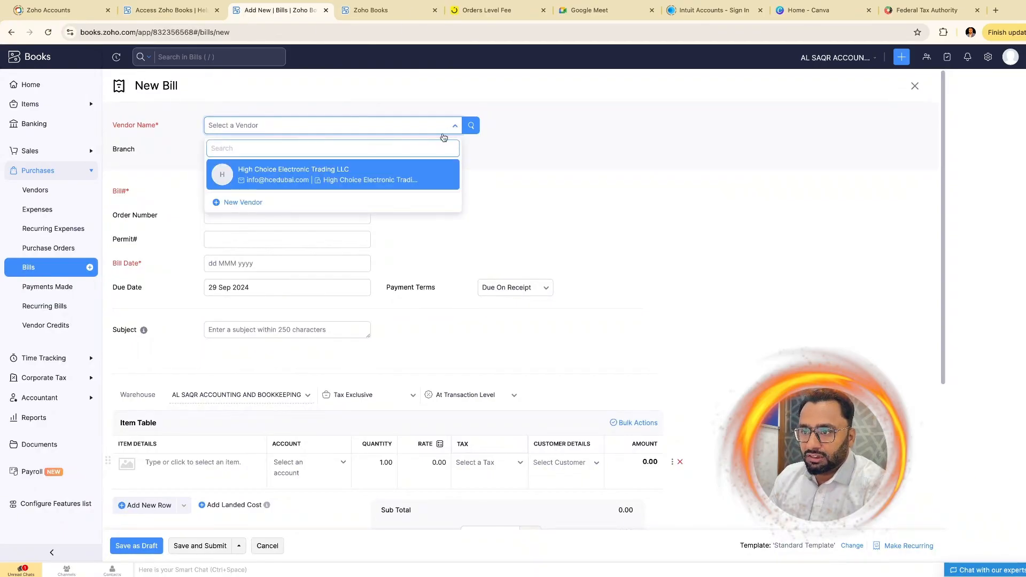
left_click(367, 174)
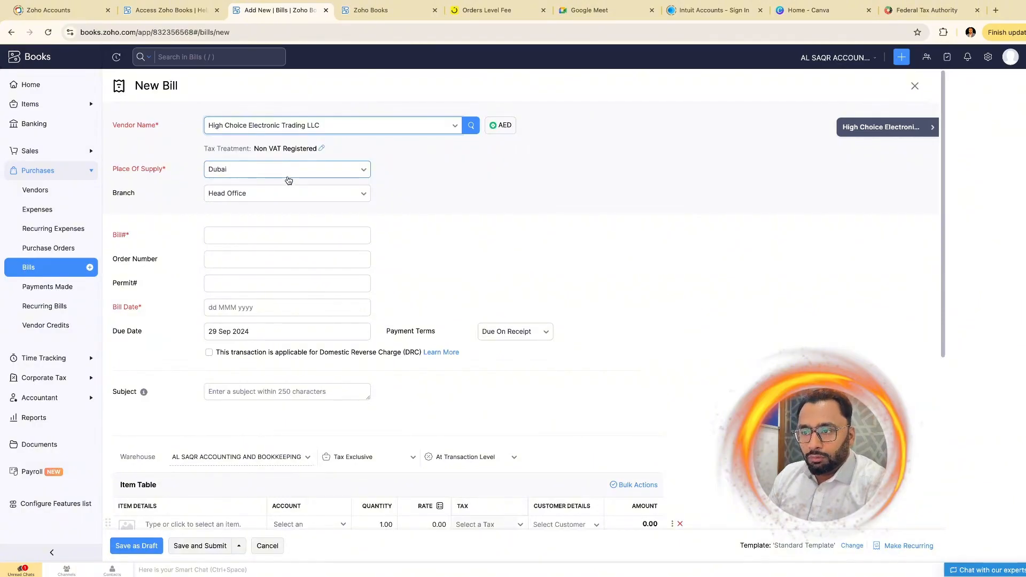
left_click(360, 197)
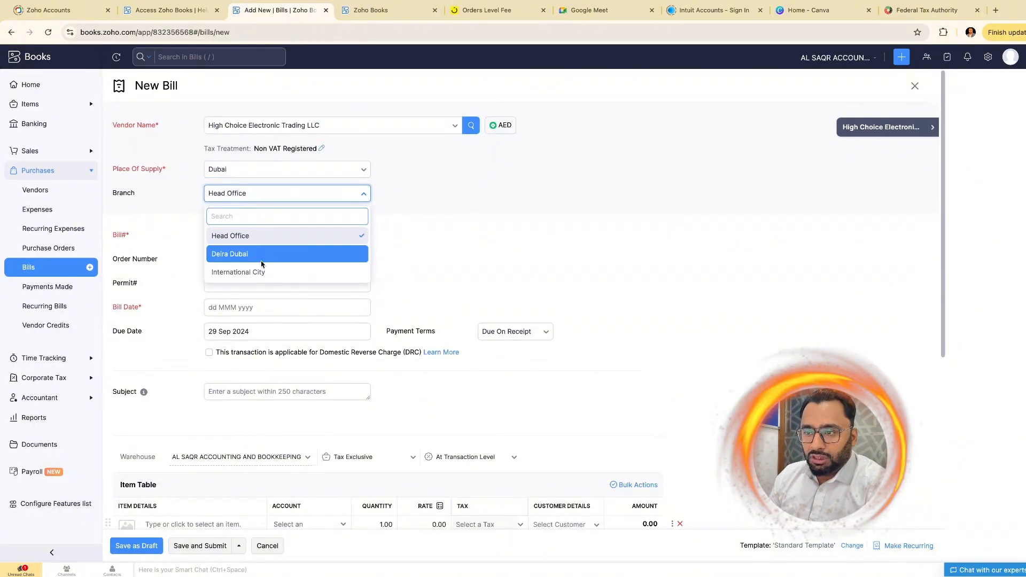
left_click(261, 273)
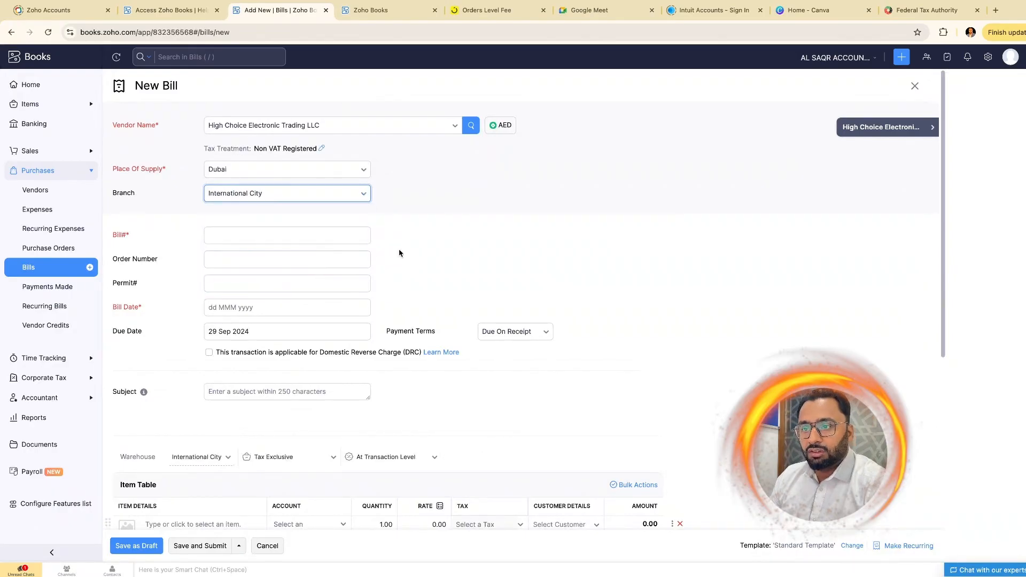
- Set bill number 001-XYZ2 and bill date 29 Sep 2024
left_click(292, 235)
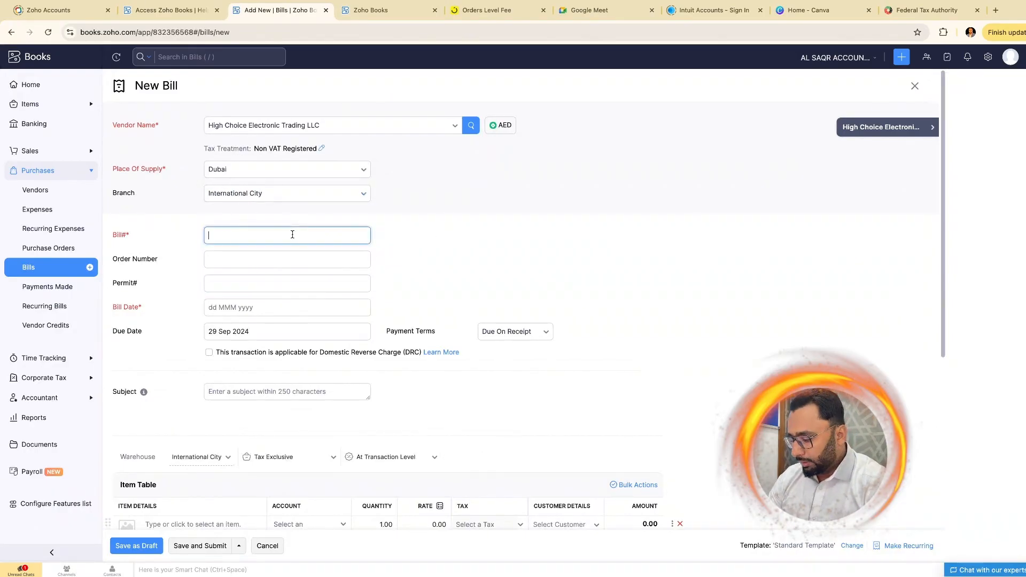
type("001-XY")
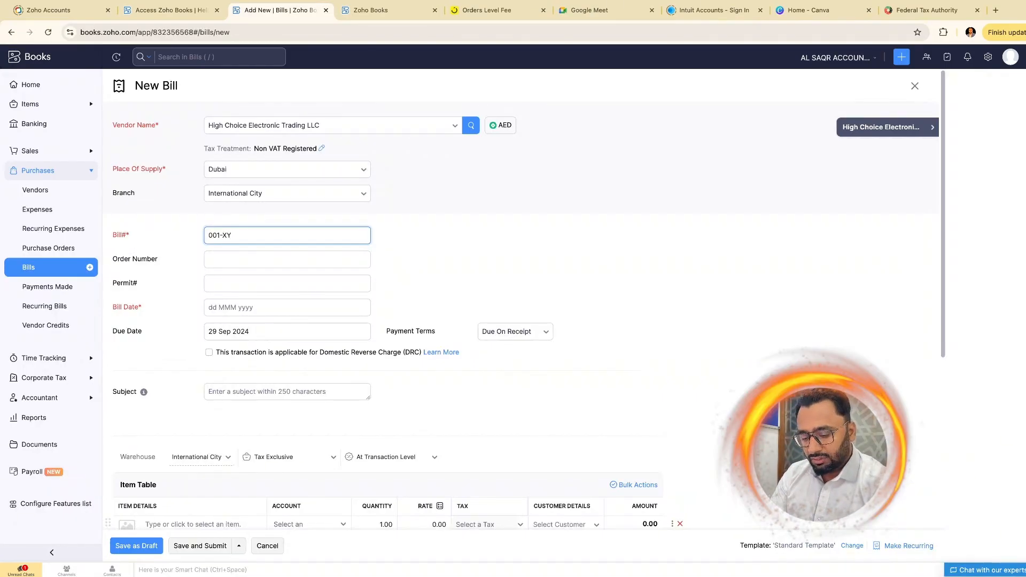
type("@")
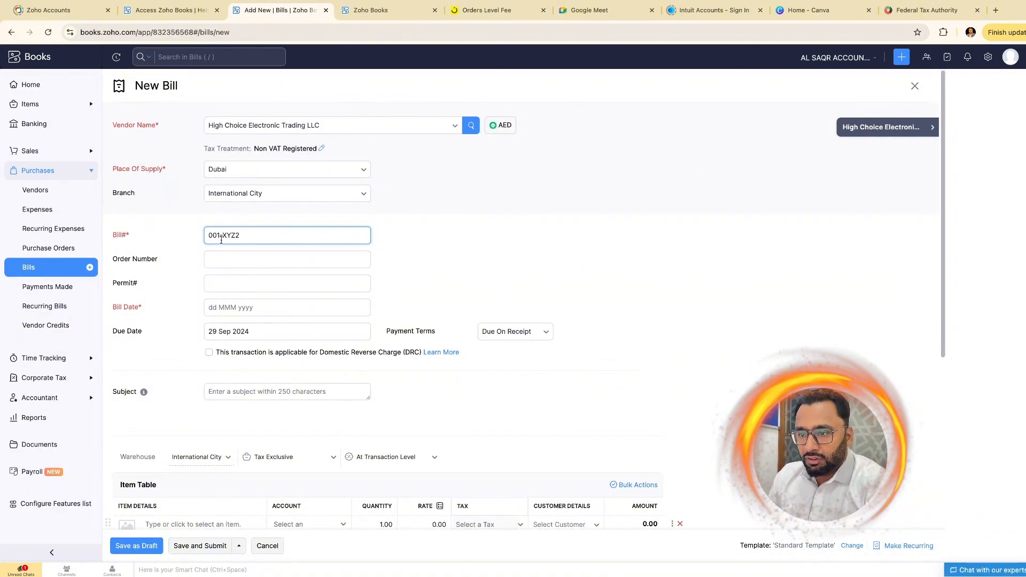
mouse_move(224, 236)
left_mouse_down()
mouse_move(239, 236)
mouse_move(205, 234)
left_mouse_up()
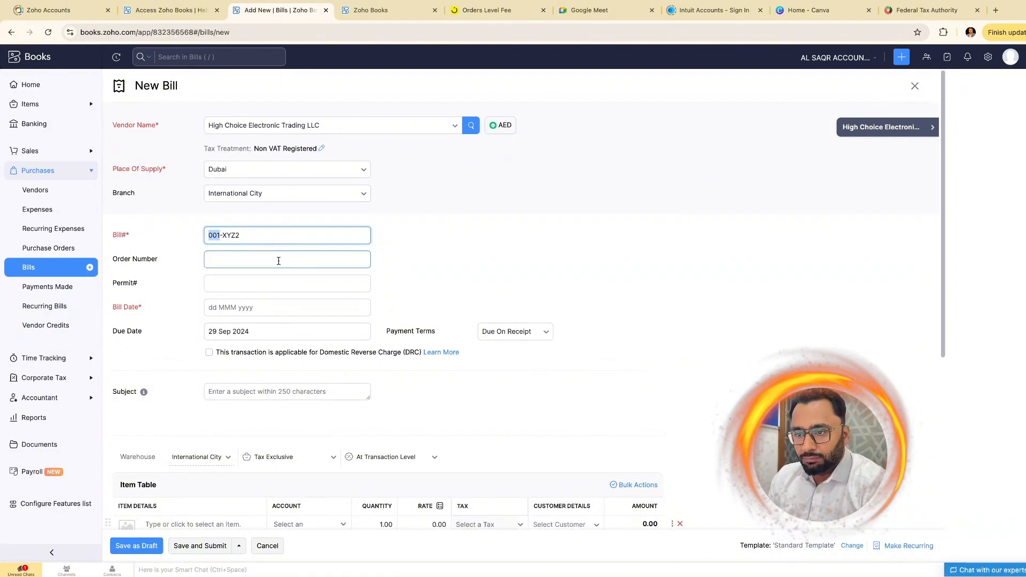
left_click(264, 266)
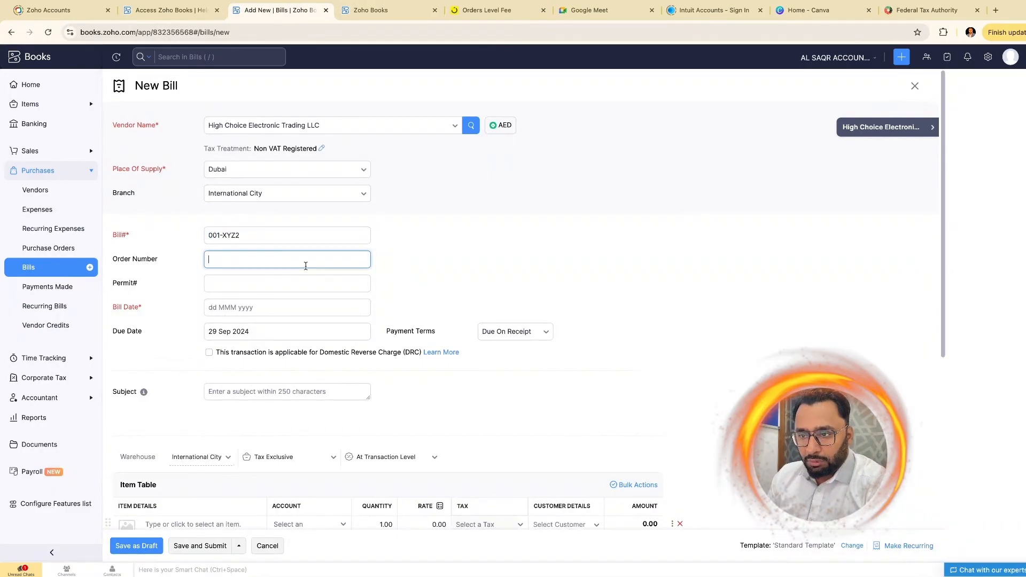
left_click(248, 283)
left_click(263, 308)
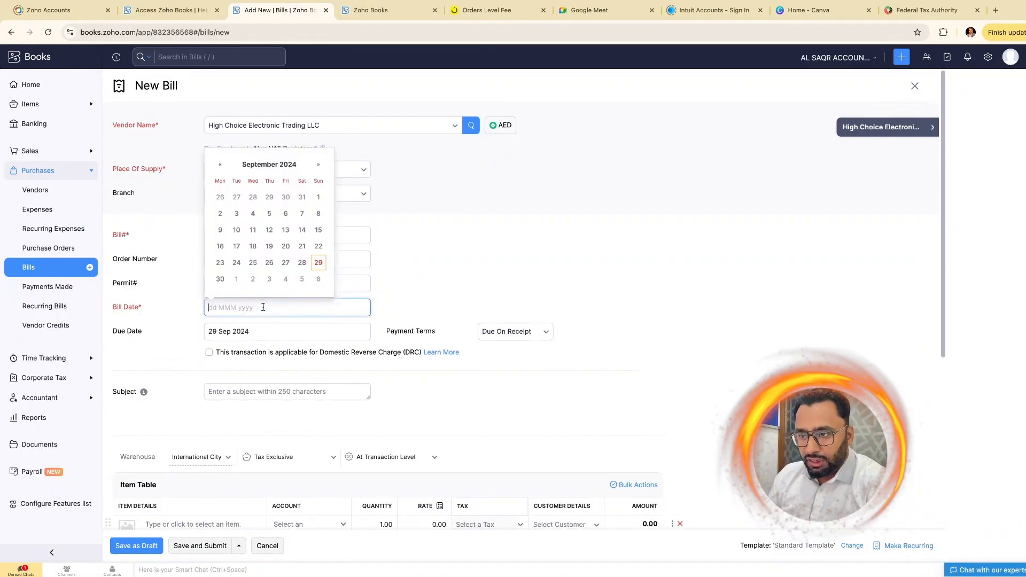
left_click(319, 263)
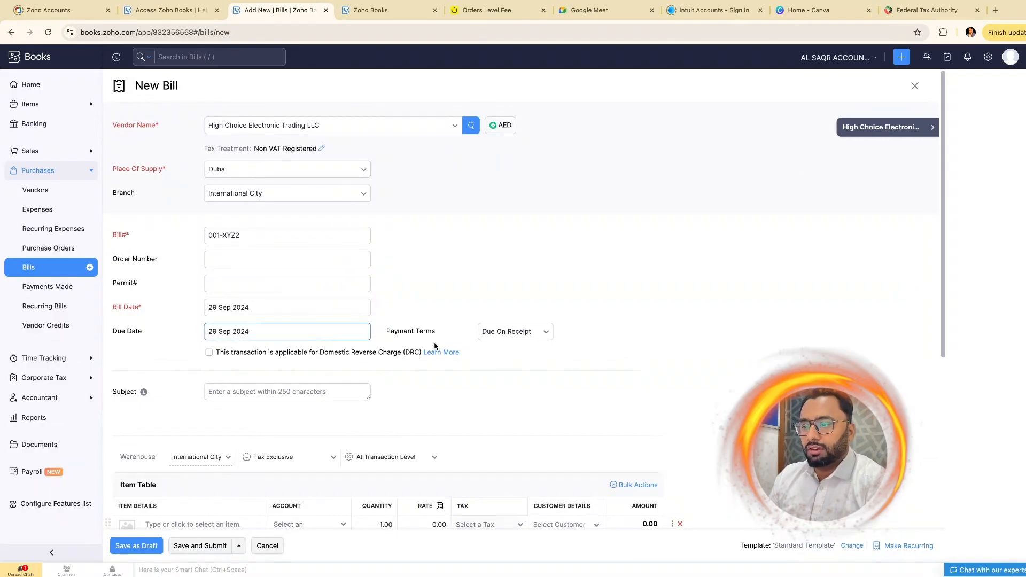
- Set payment terms to Net 30, making the bill due 29 Oct 2024
left_click(547, 336)
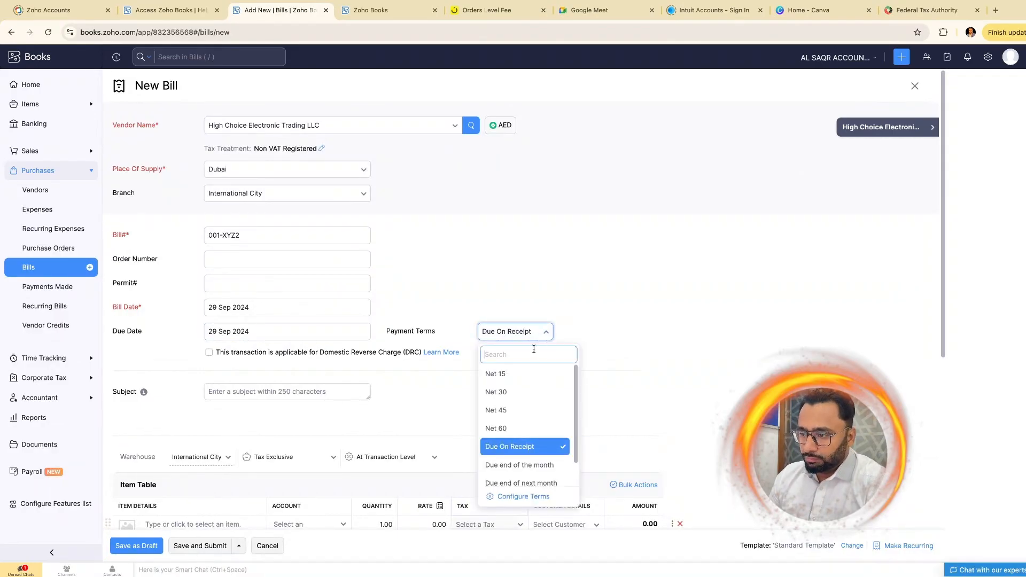
left_click(307, 332)
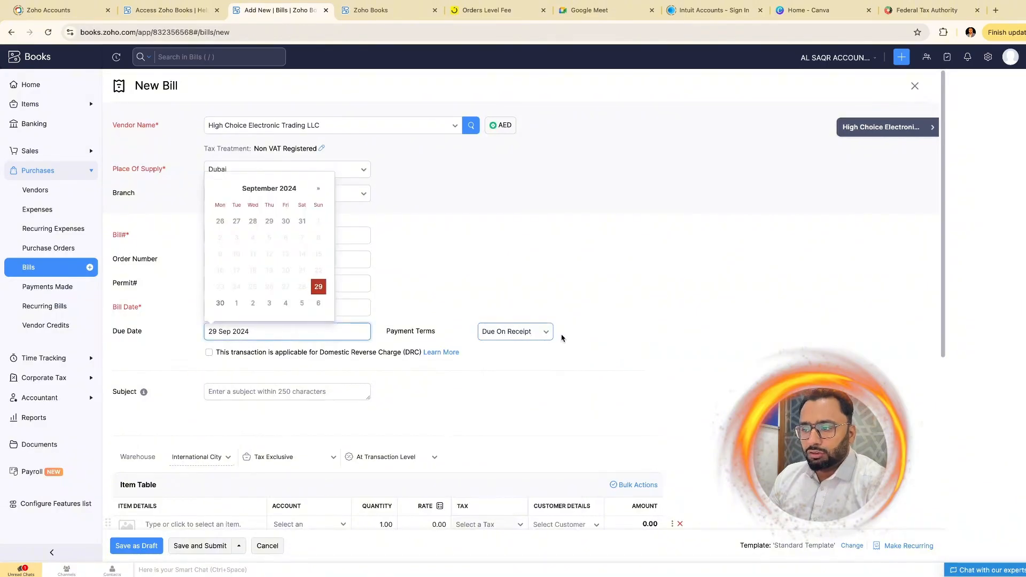
left_click(521, 334)
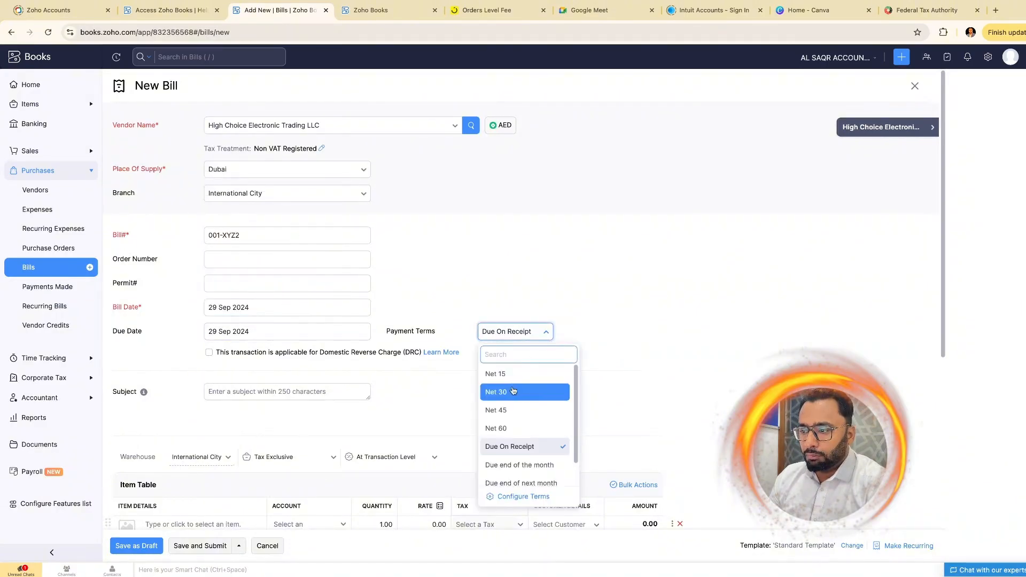
left_click(515, 390)
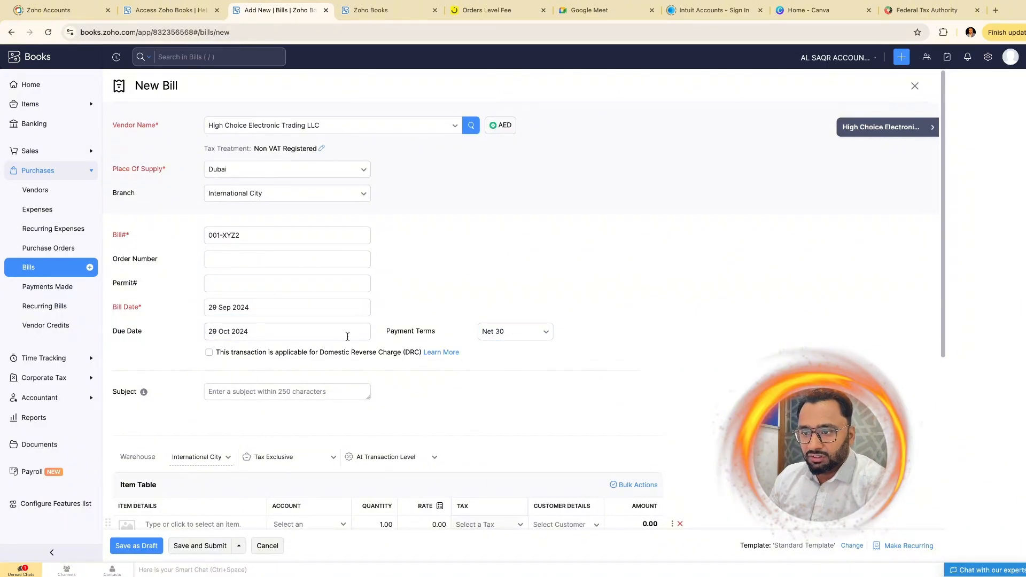
left_click(212, 308)
left_click_drag(211, 308, 253, 332)
left_click(210, 331)
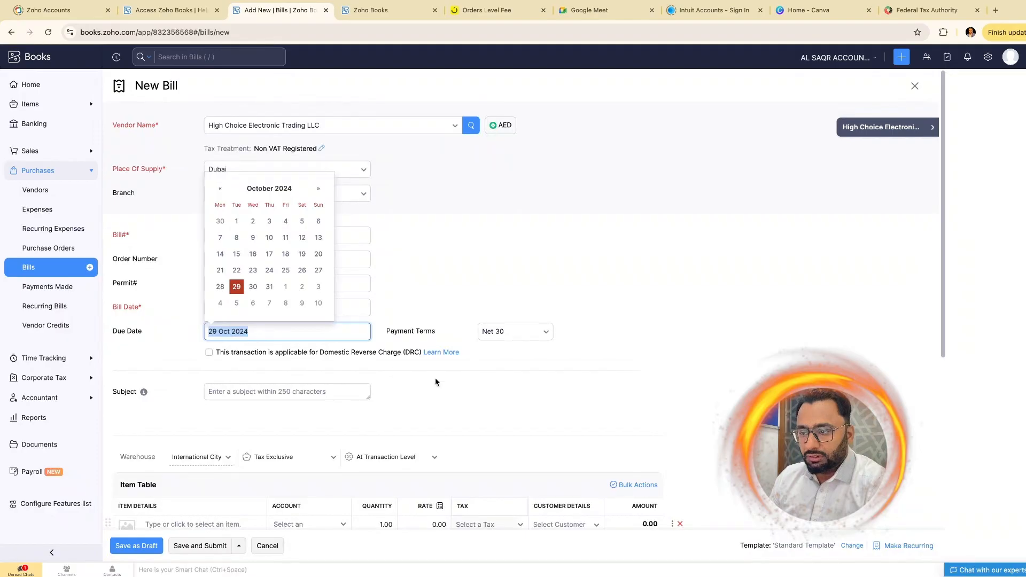
left_click(436, 382)
scroll(534, 382, "down", 2)
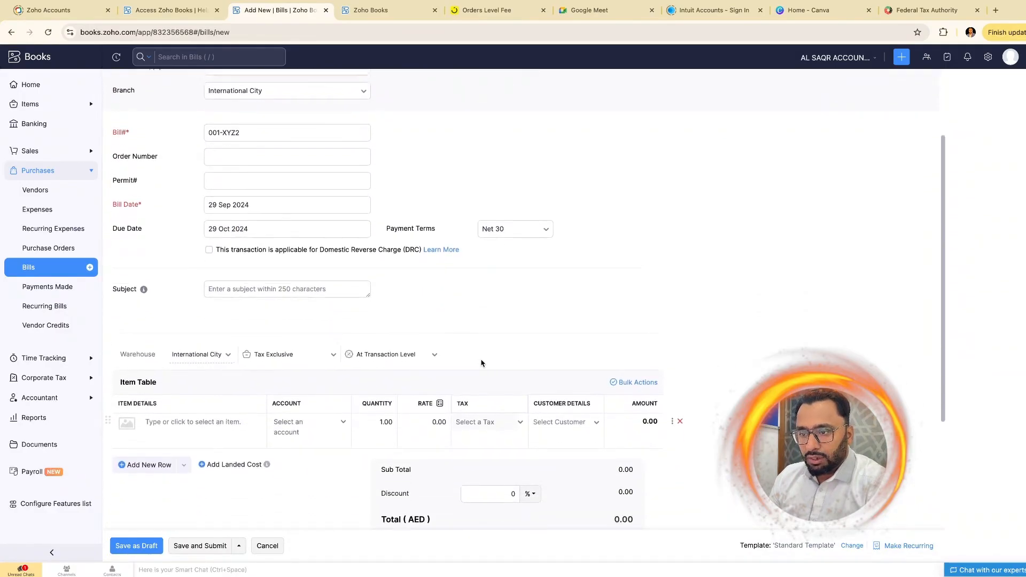
- Enter the subject 'Stock Purchase' and pick item HP348G4 for the first line
left_click(255, 289)
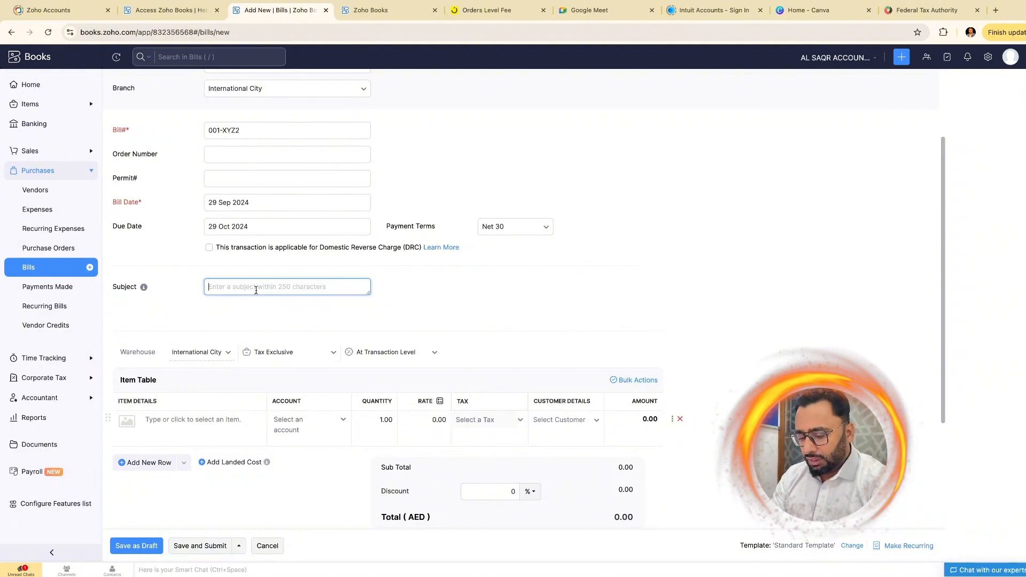
type("St")
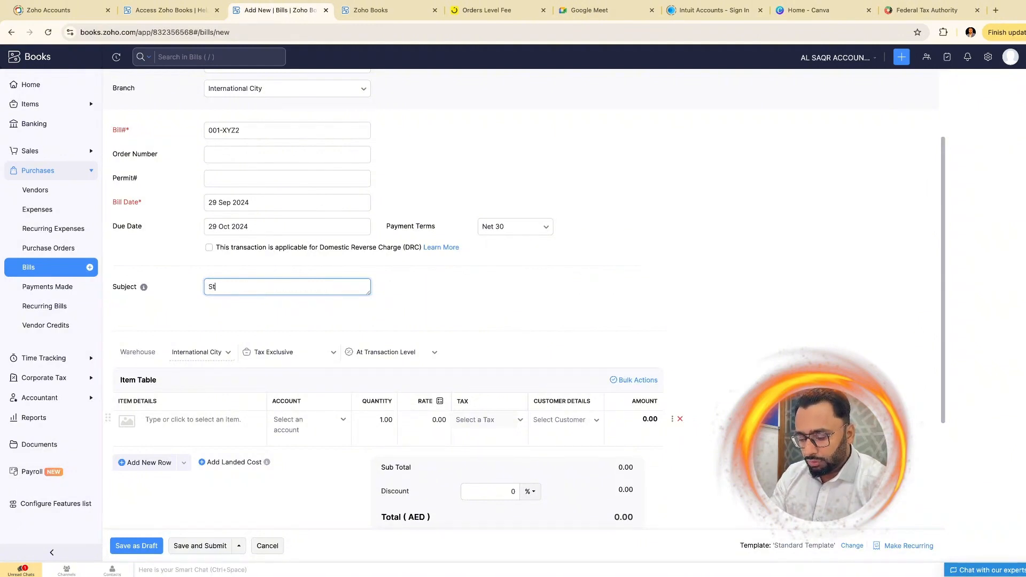
type("ock Purchase")
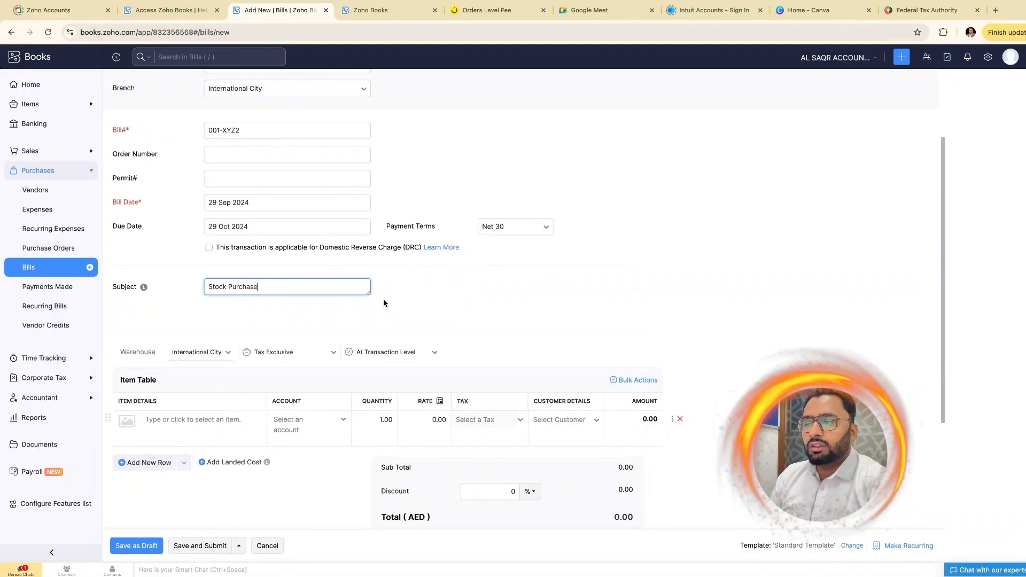
left_click(231, 416)
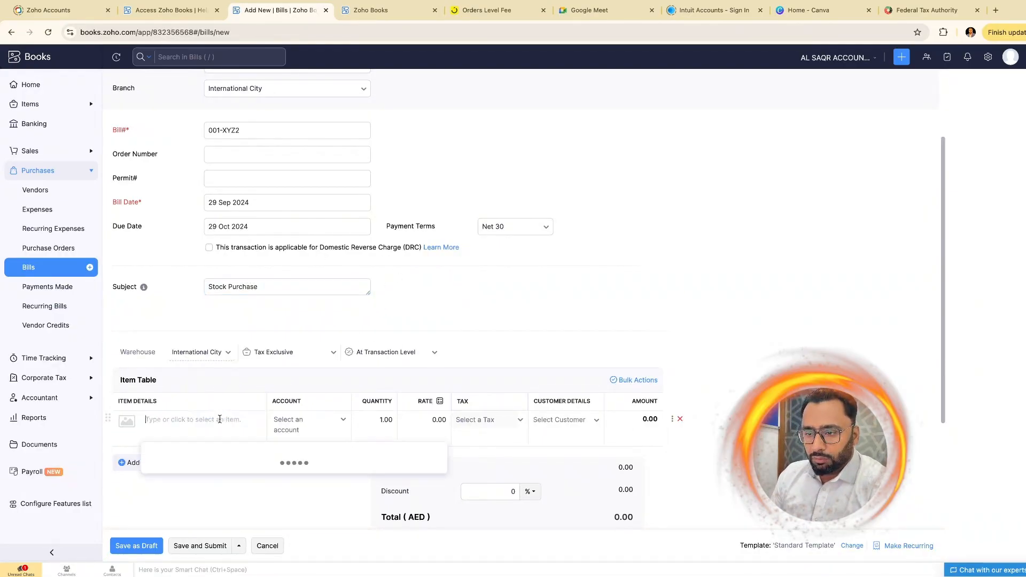
scroll(240, 376, "down", 2)
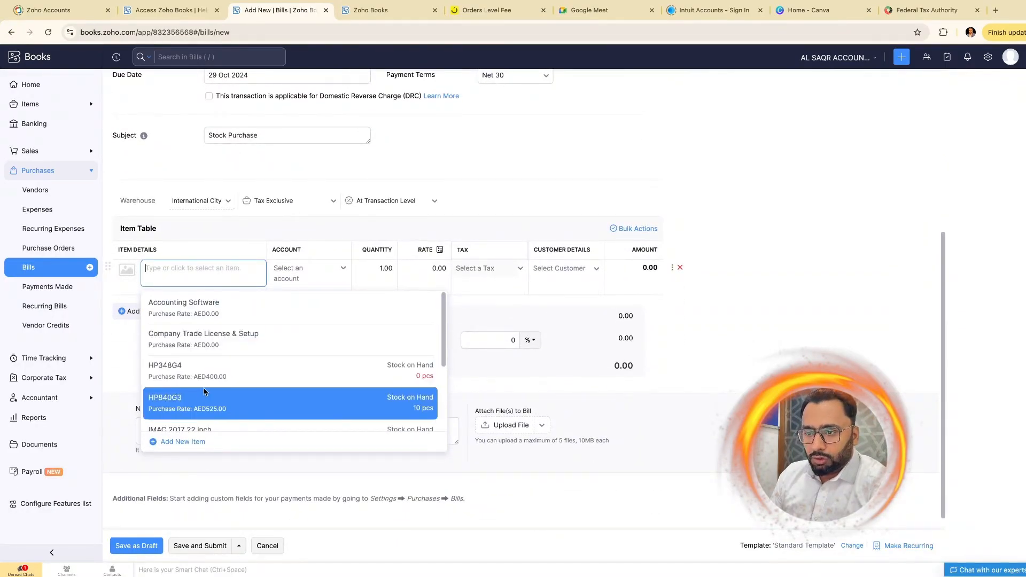
left_click(178, 377)
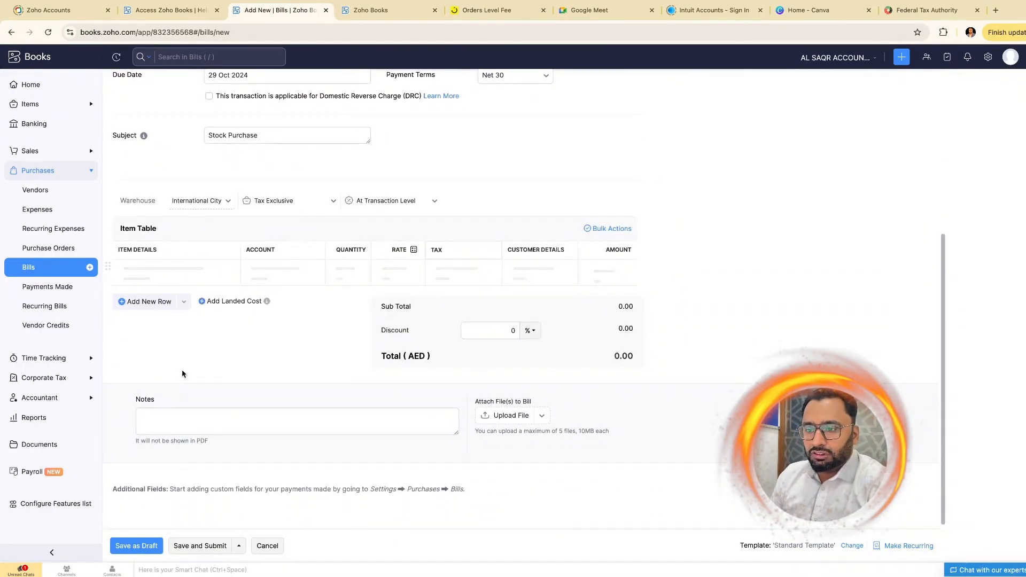
- Set the HP348G4 quantity to 2 at rate 400, correcting the mistyped 200
left_click(474, 269)
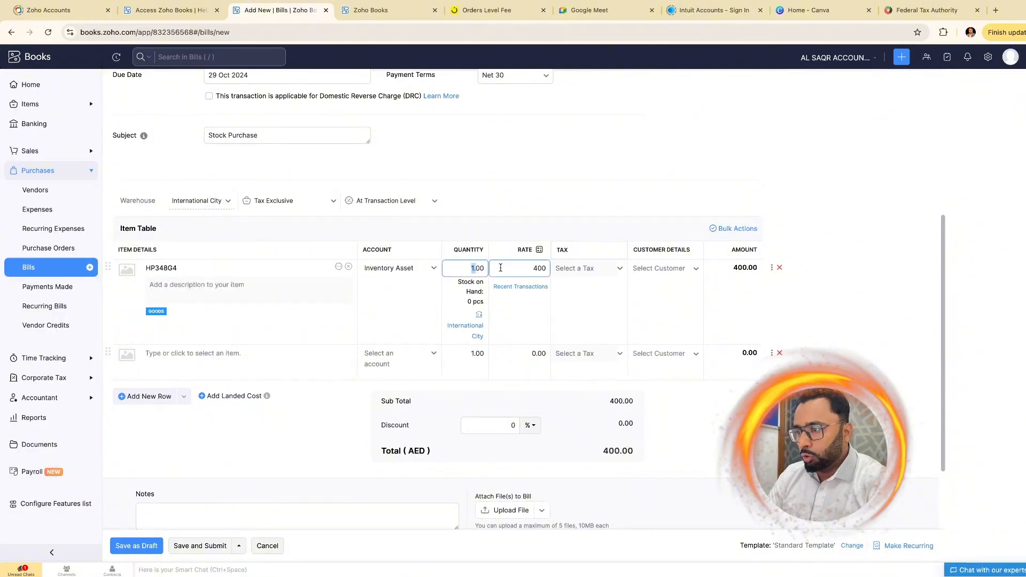
type("200")
left_click(528, 268)
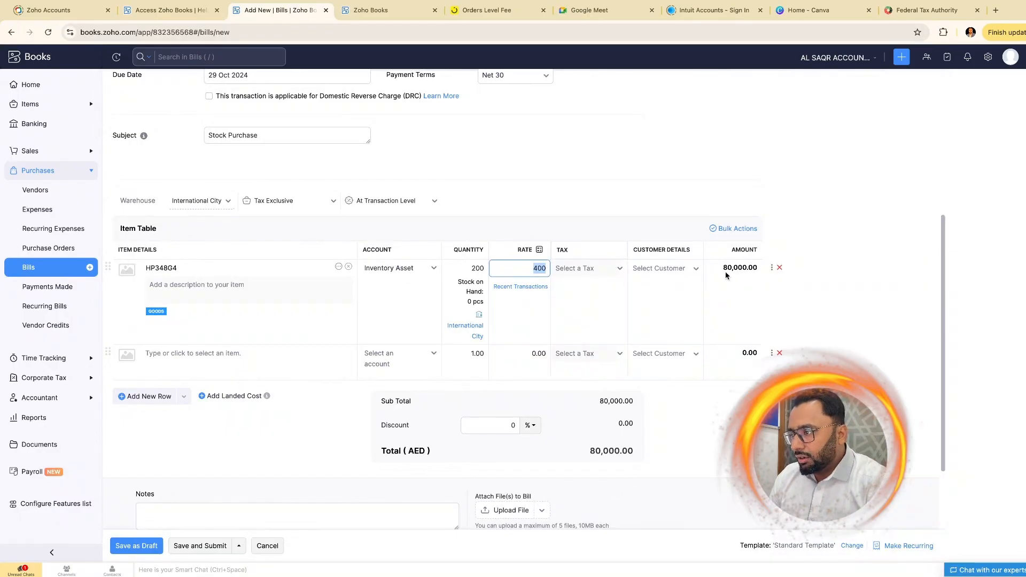
left_click(863, 286)
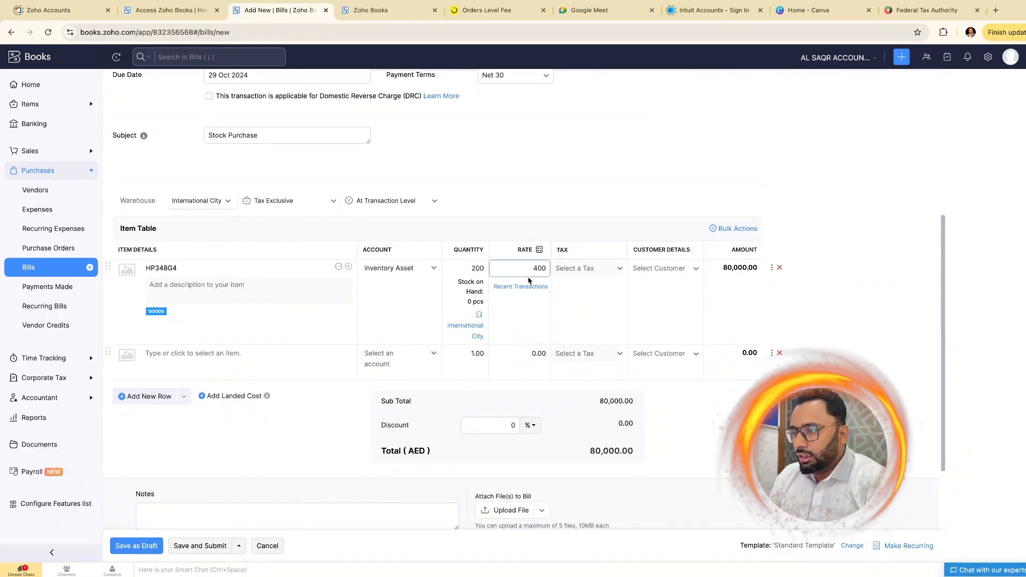
left_click(476, 269)
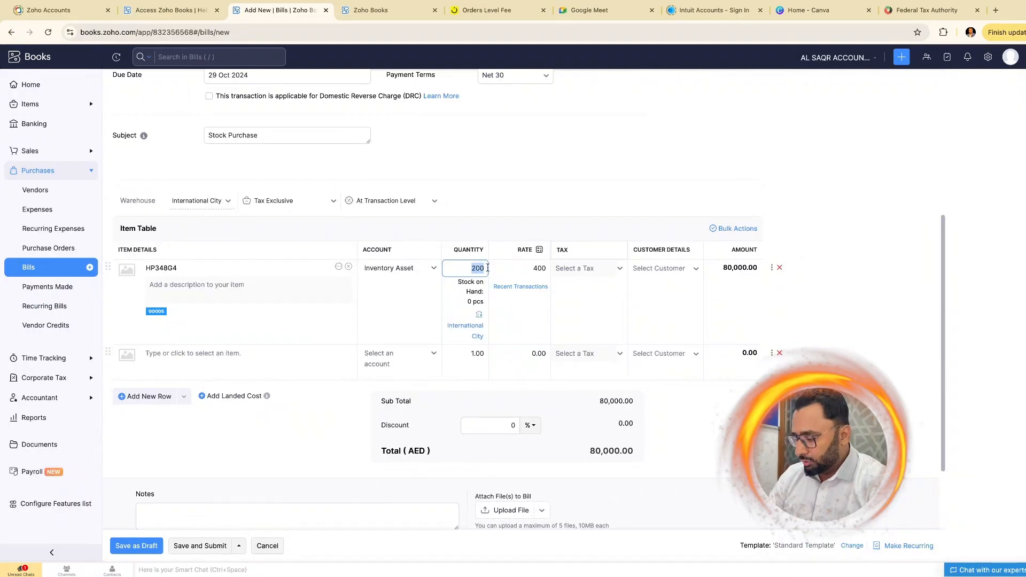
type("2")
left_click(903, 318)
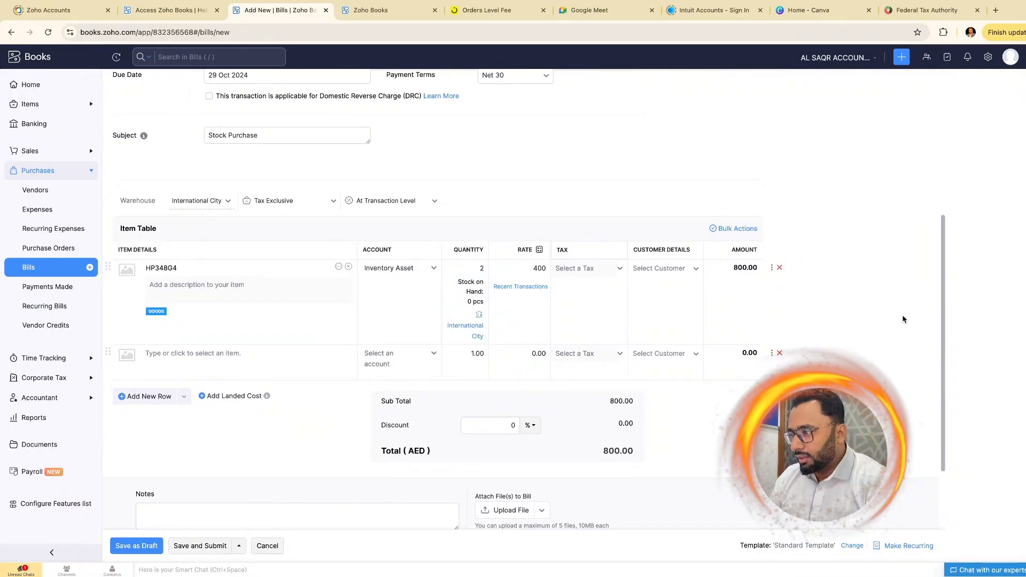
- Create a Fixed Asset account named Laptops and assign it to the HP348G4 line
left_click(422, 273)
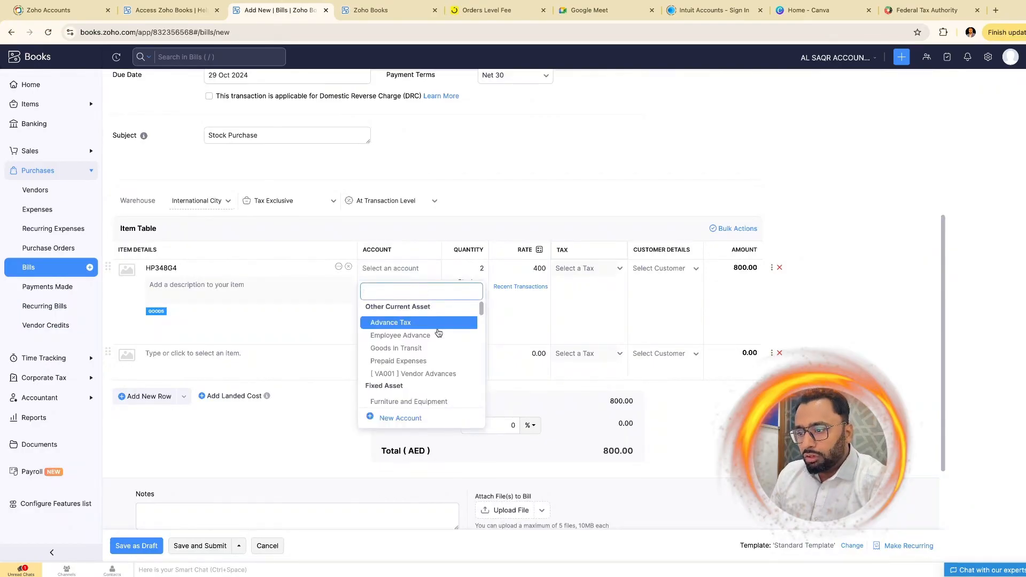
left_click_drag(483, 315, 481, 319)
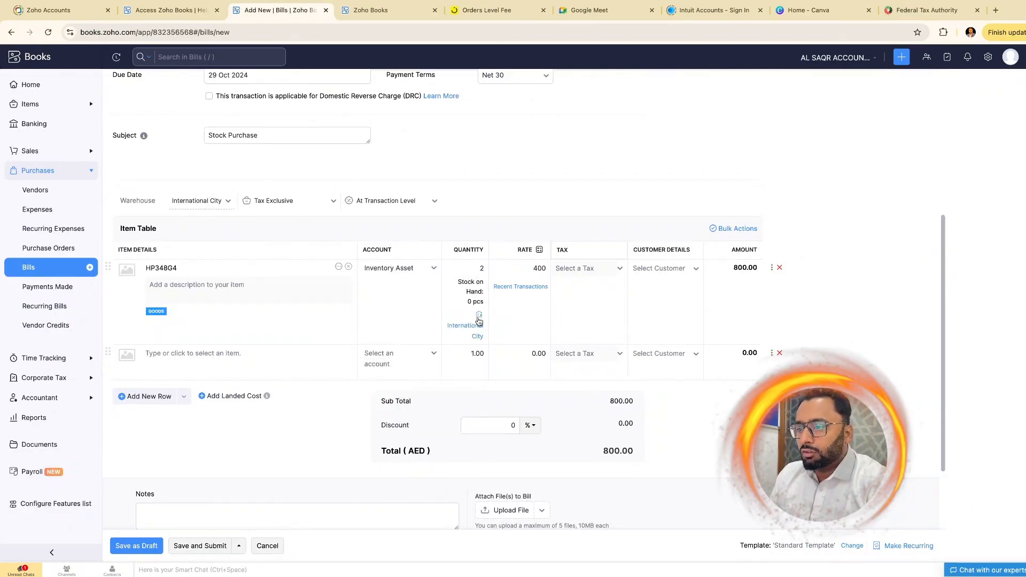
left_click(428, 271)
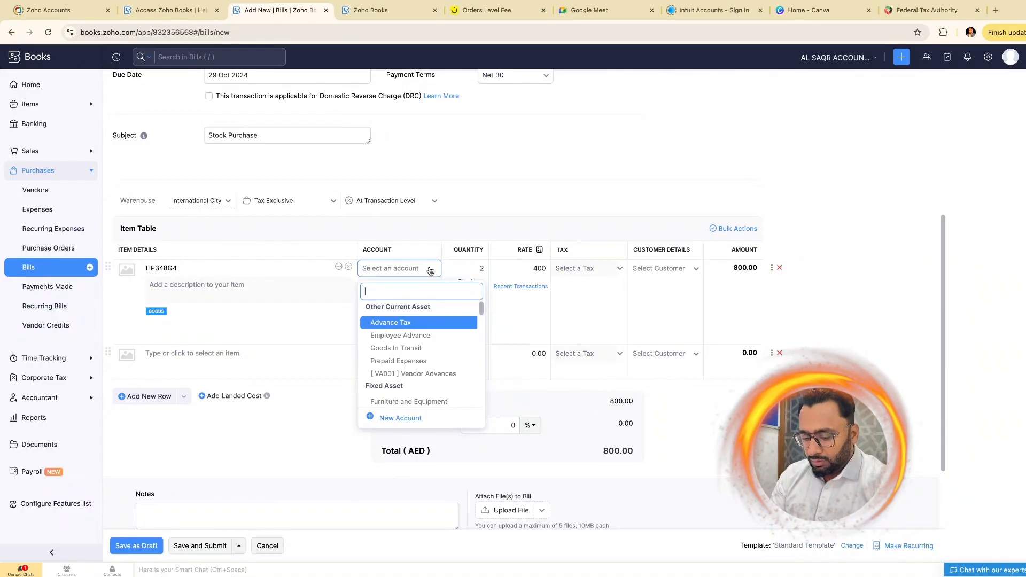
type("fix")
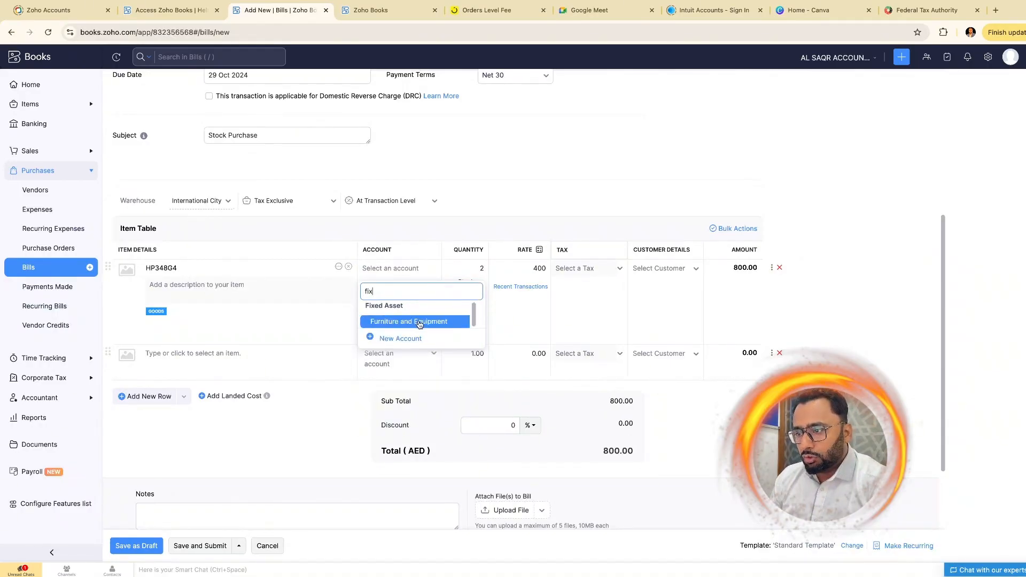
scroll(419, 324, "down", 1)
scroll(419, 325, "down", 2)
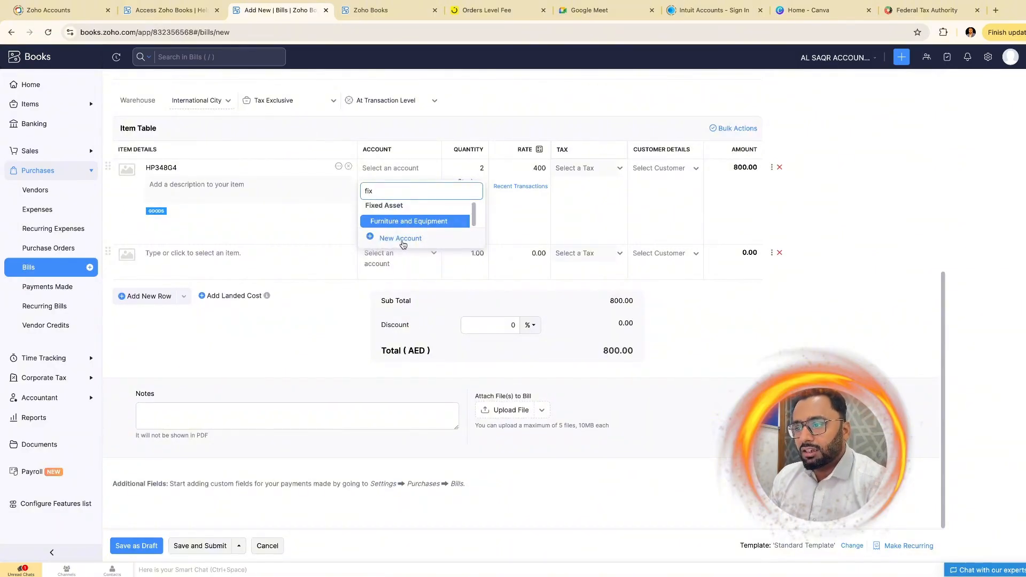
left_click(401, 239)
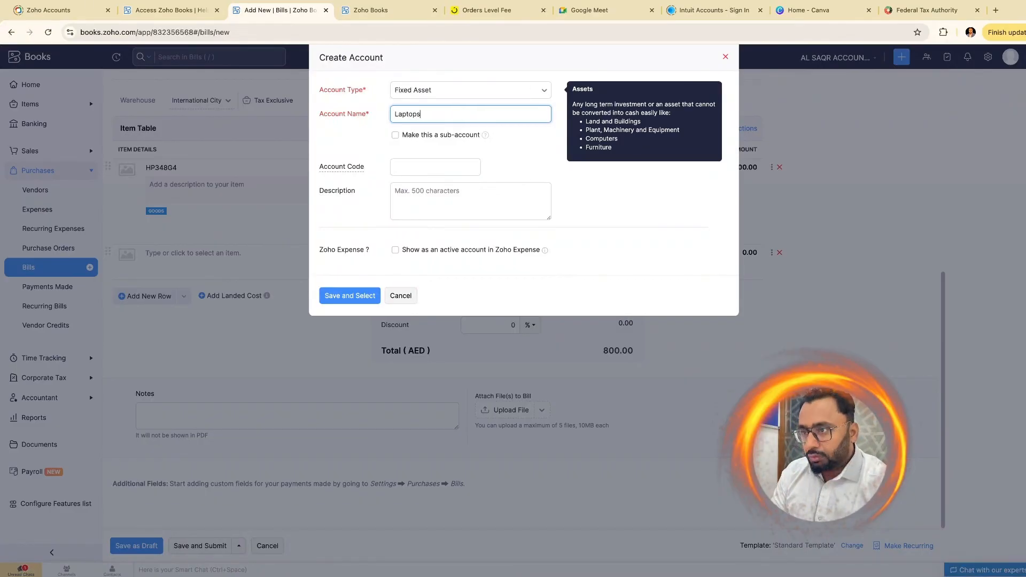
left_click(350, 297)
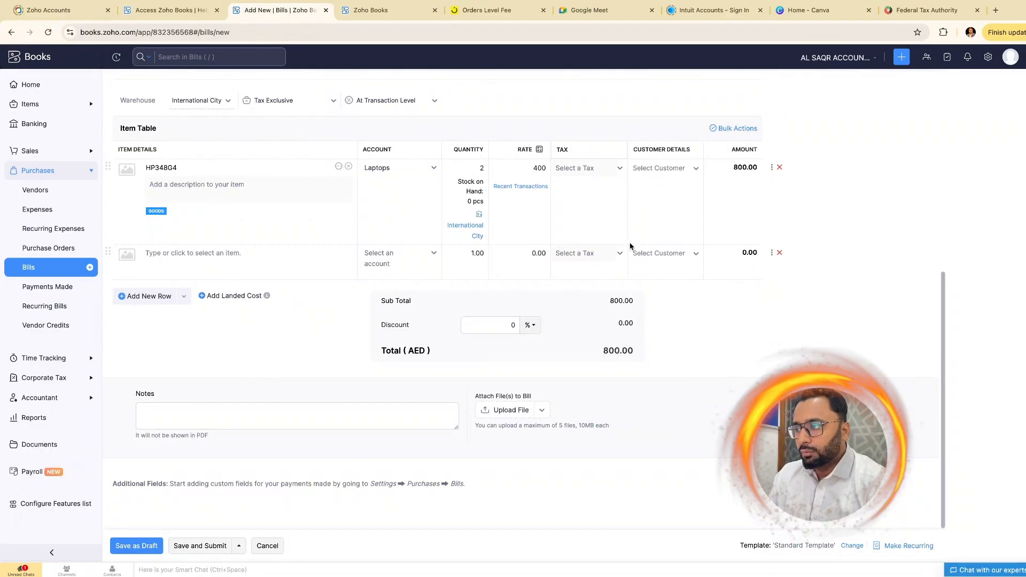
- Delete the empty item row and enter a fixed 50 AED discount
left_click(779, 252)
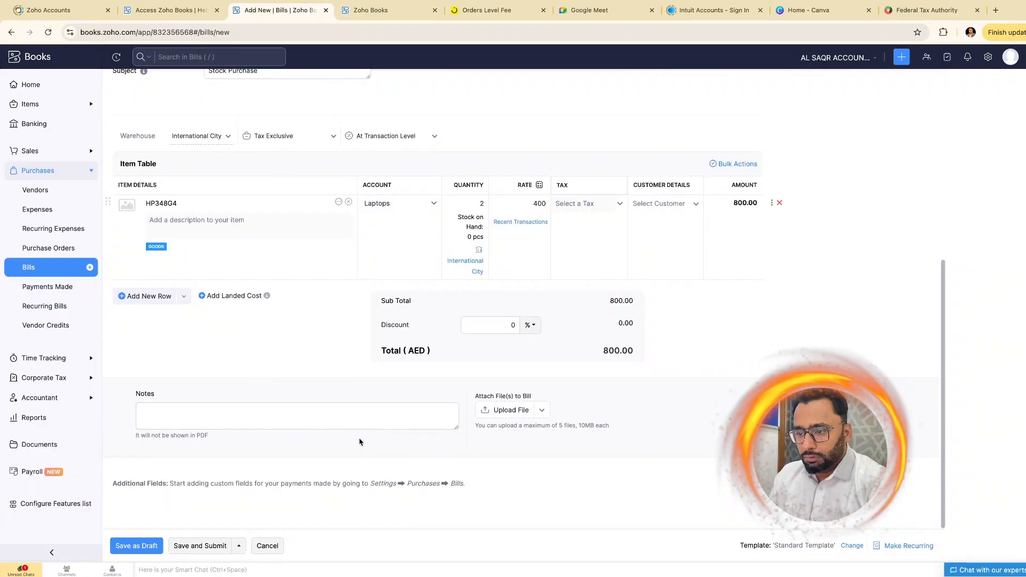
left_click(206, 413)
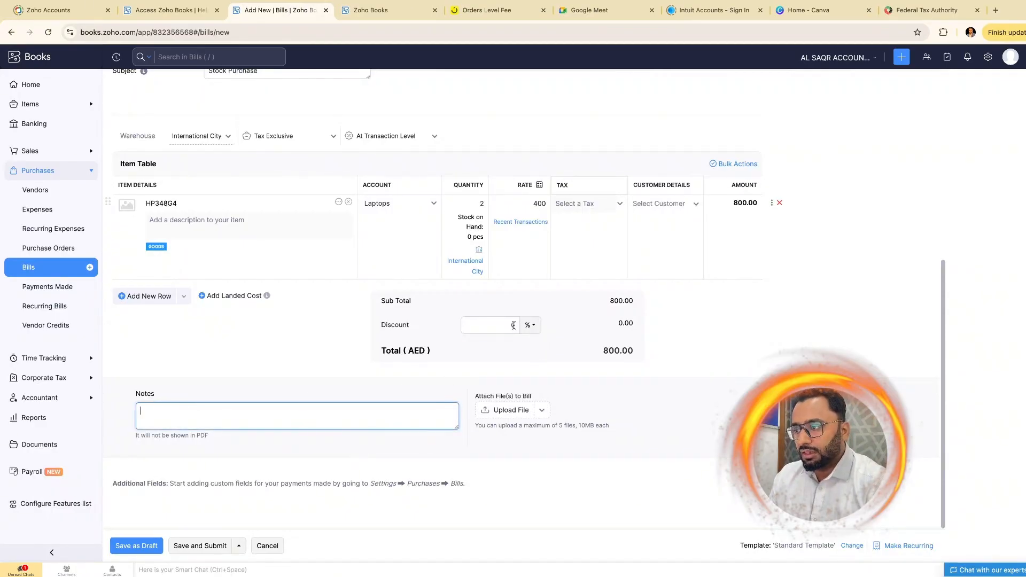
left_click(532, 324)
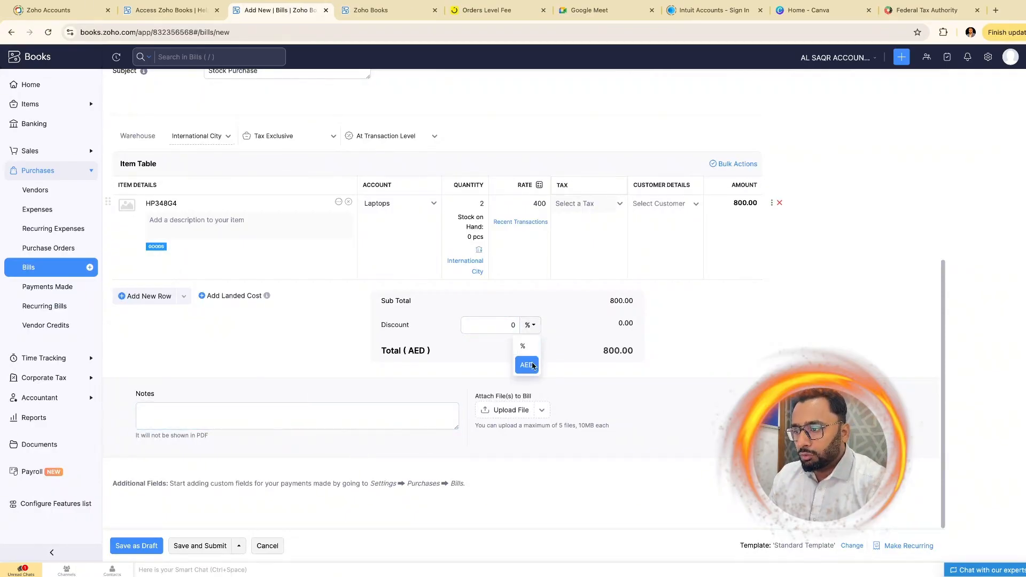
left_click(527, 365)
left_click(503, 325)
type("5")
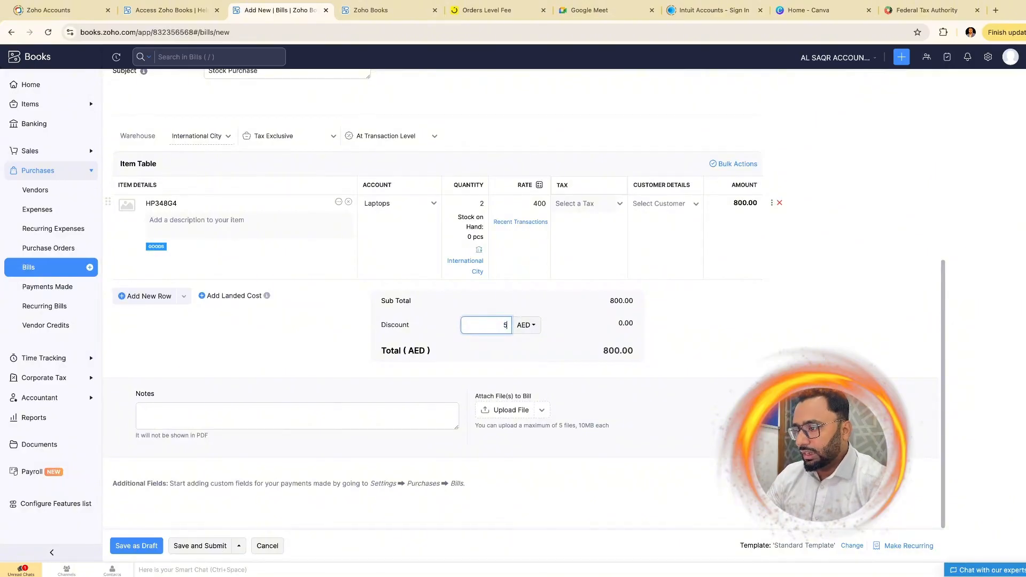
left_click(727, 316)
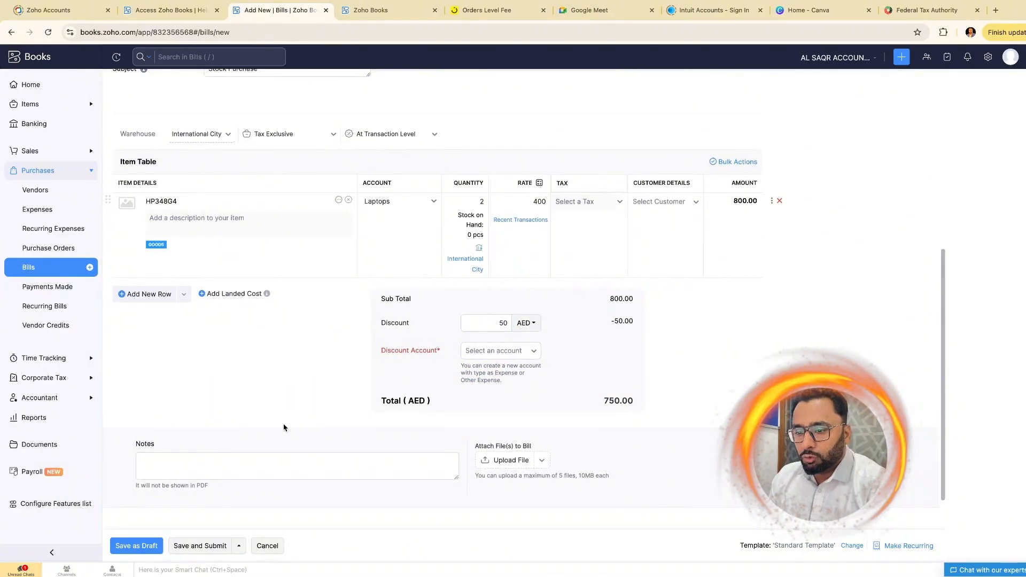
- Attempt Save and Approve, then post the discount to the Purchase Discounts account
scroll(284, 426, "down", 1)
left_click(240, 545)
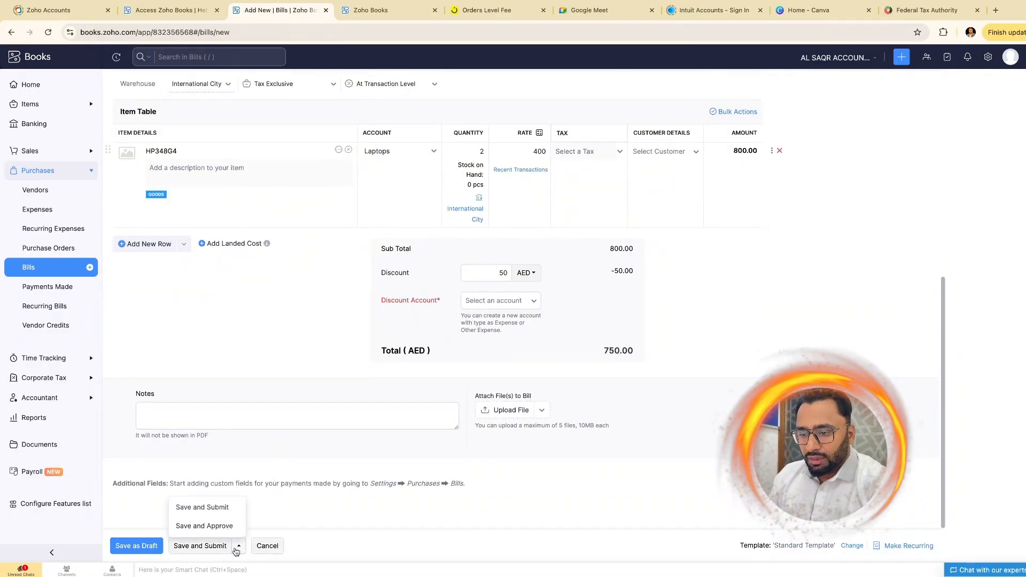
left_click(210, 526)
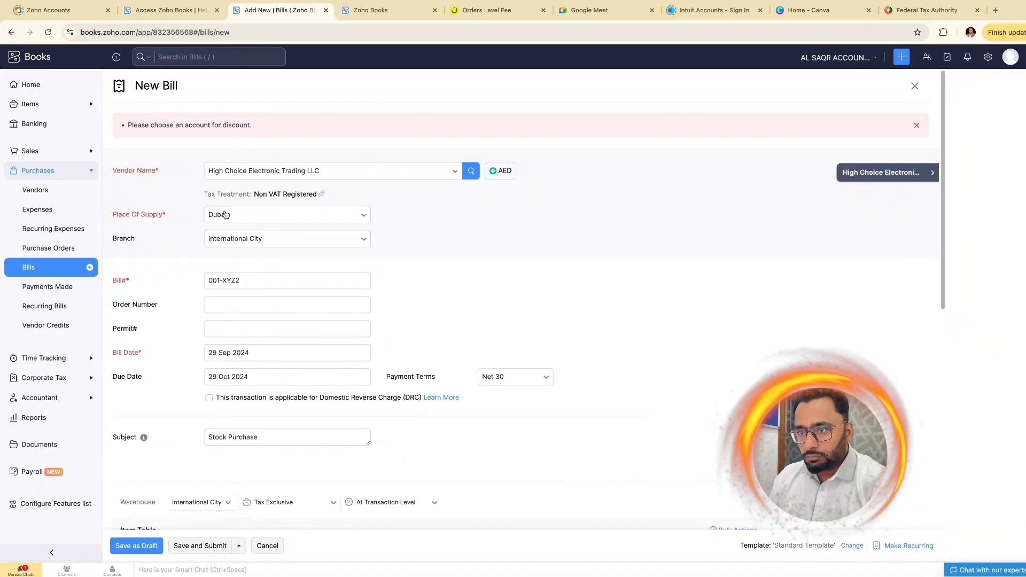
scroll(368, 281, "down", 8)
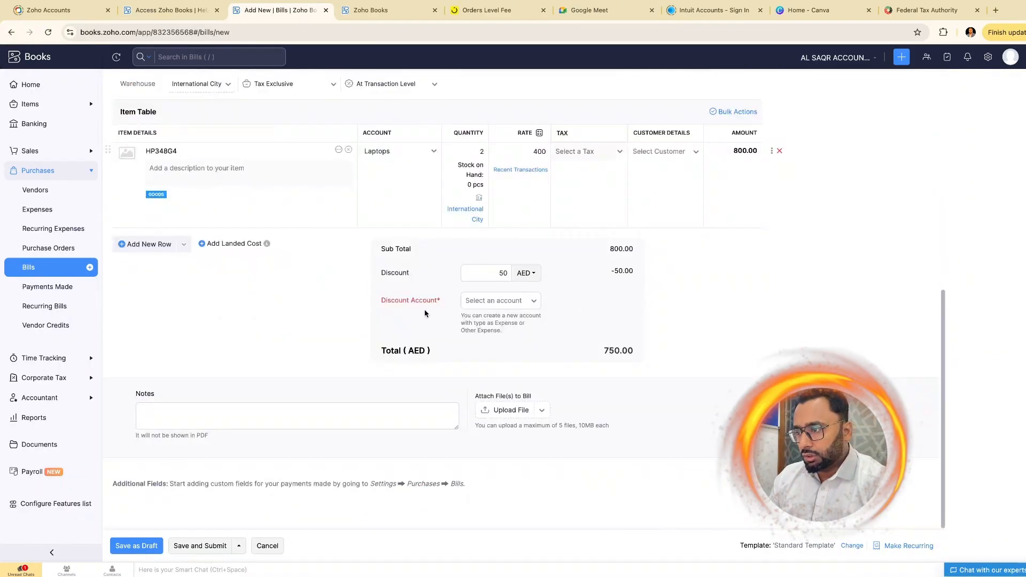
left_click(536, 302)
type("dis")
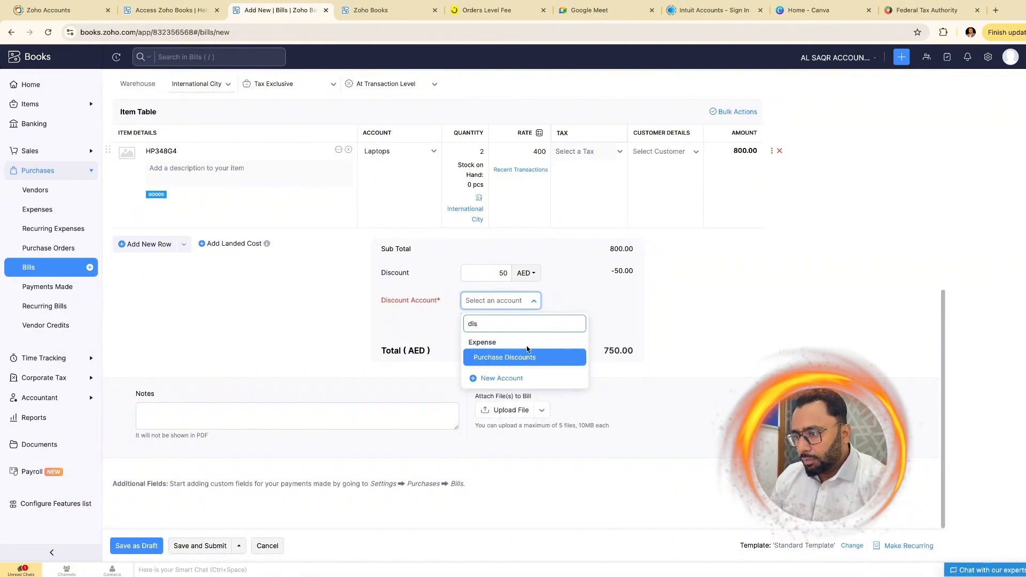
left_click(528, 357)
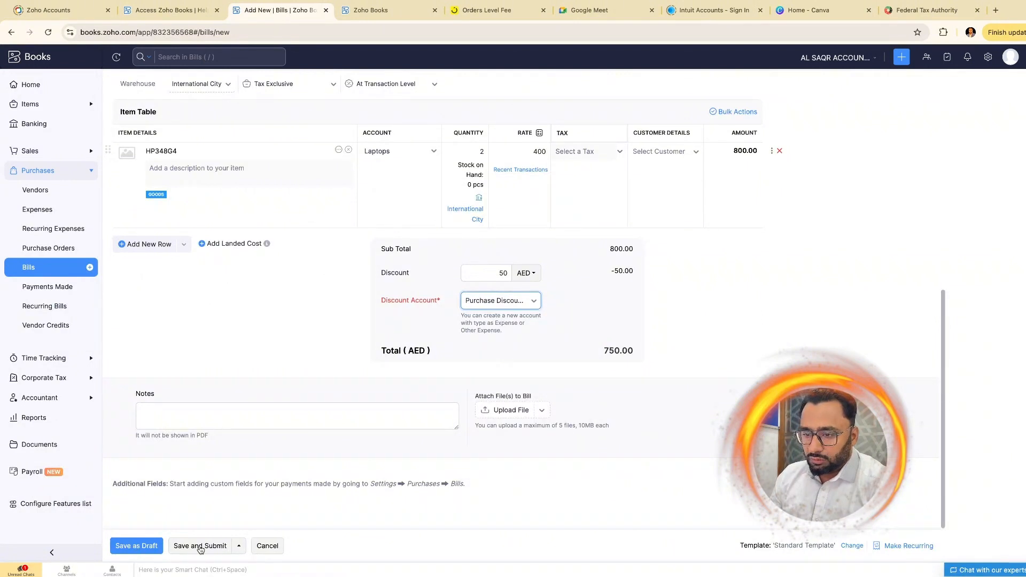
- Retry Save and Approve and confirm the approval prompt
left_click(238, 546)
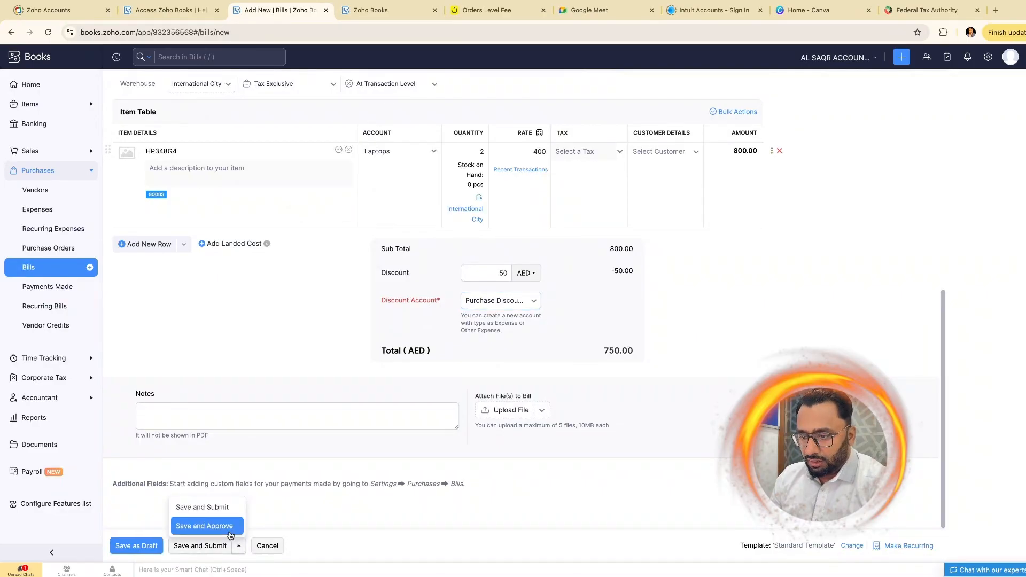
left_click(229, 526)
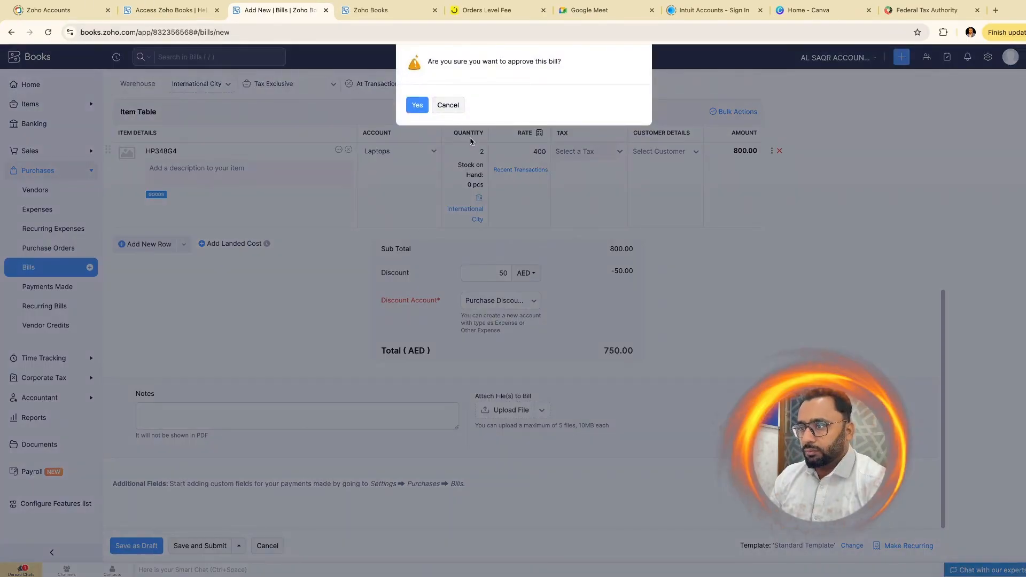
left_click(417, 105)
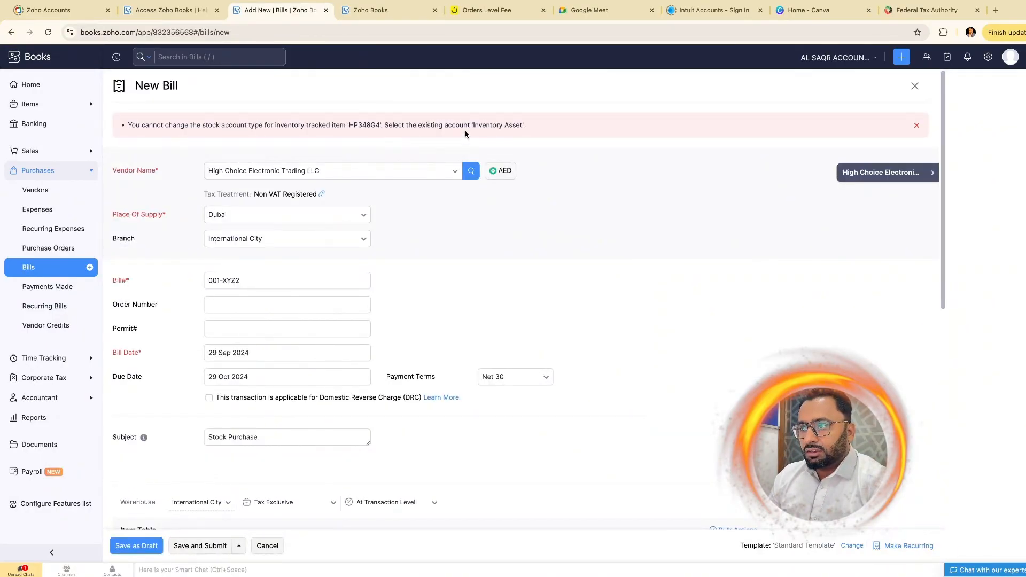
scroll(413, 300, "down", 8)
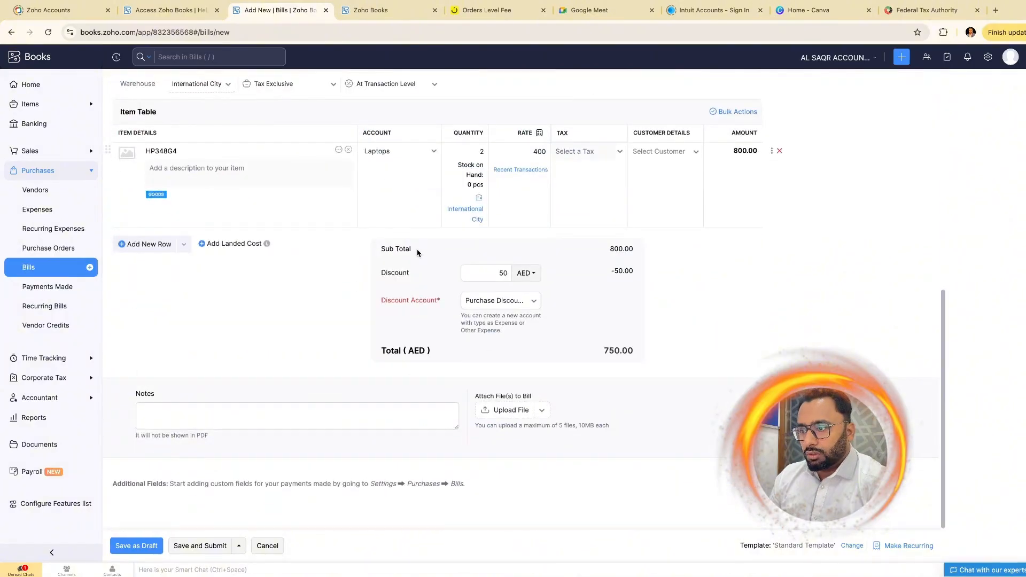
scroll(417, 253, "up", 2)
left_click(299, 240)
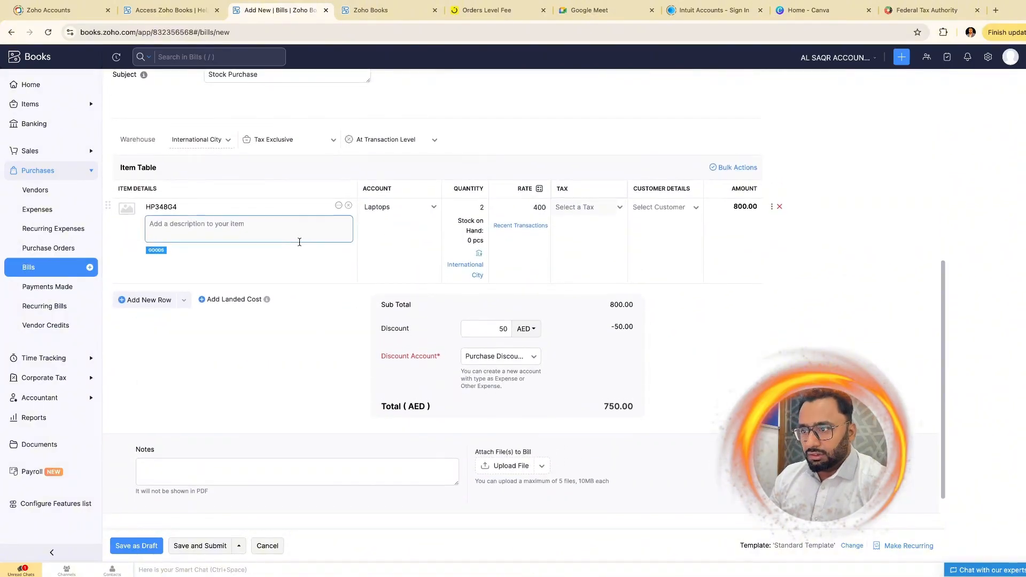
- Switch the HP348G4 line's account back to Inventory Asset
scroll(299, 242, "up", 1)
left_click(435, 239)
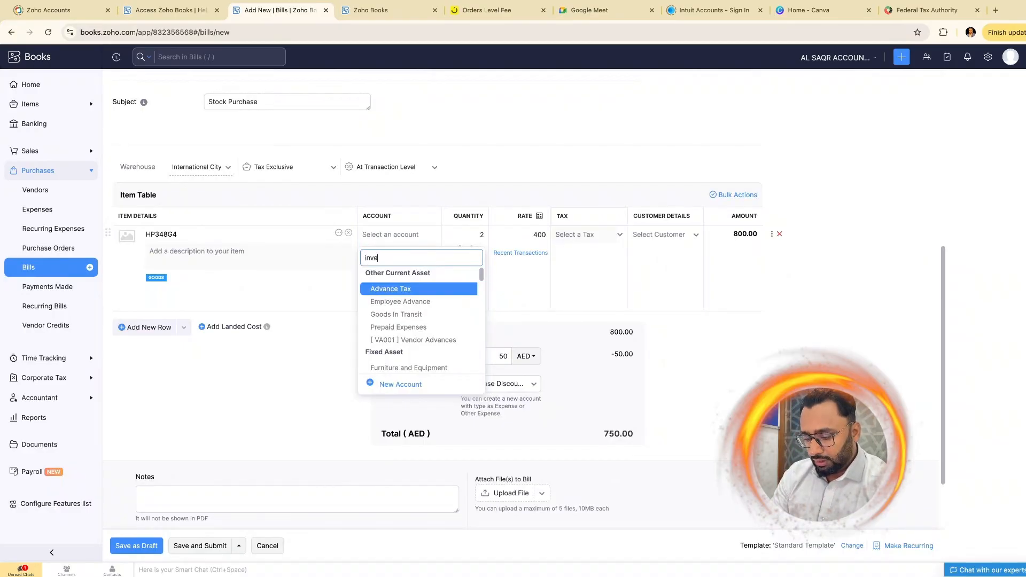
type("inveny")
key("BackSpace")
type("tory")
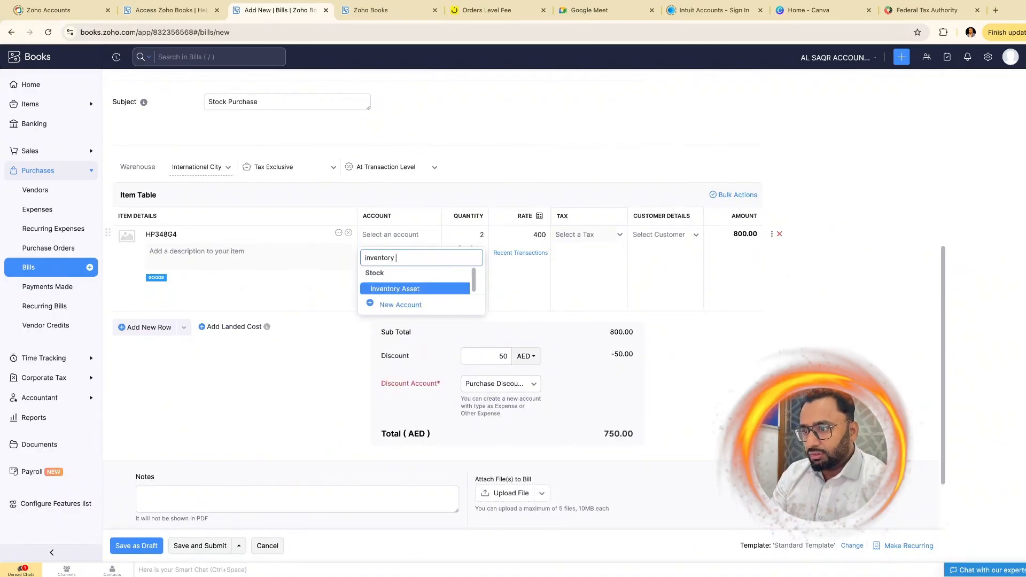
left_click(412, 289)
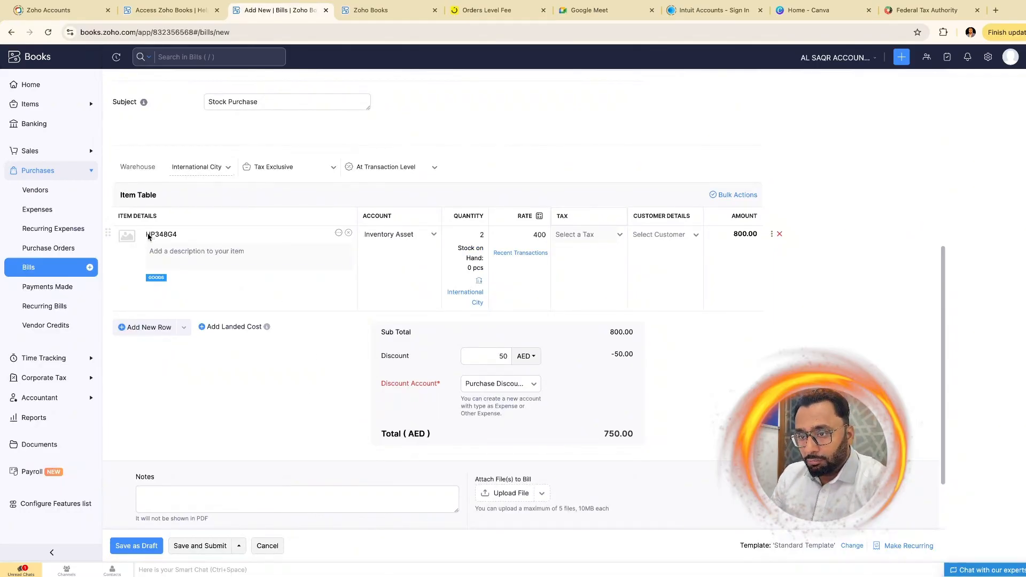
- Review the bill form to confirm the HP348G4 line and the AED 750.00 total
left_click_drag(146, 236, 179, 238)
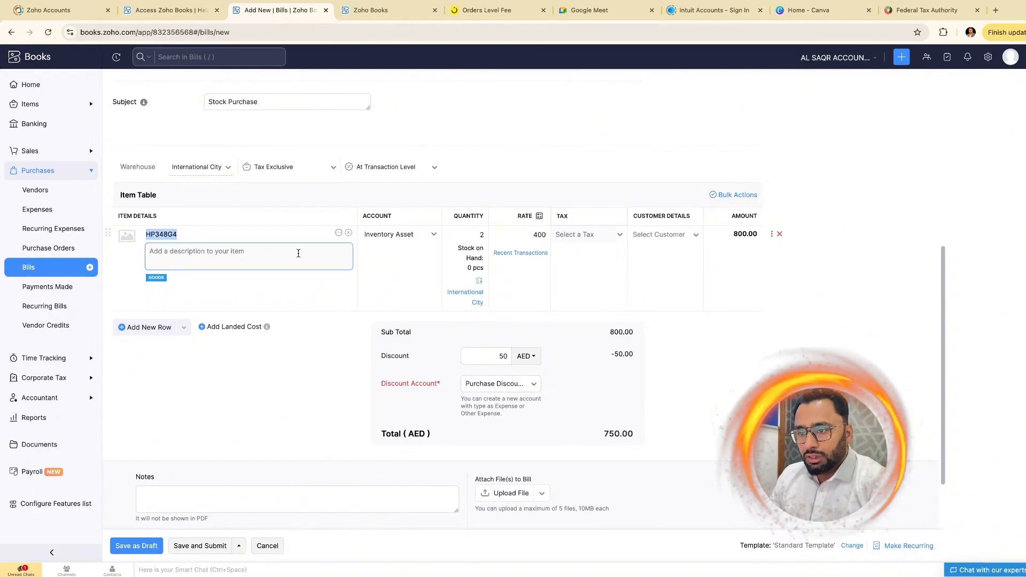
left_click(170, 242)
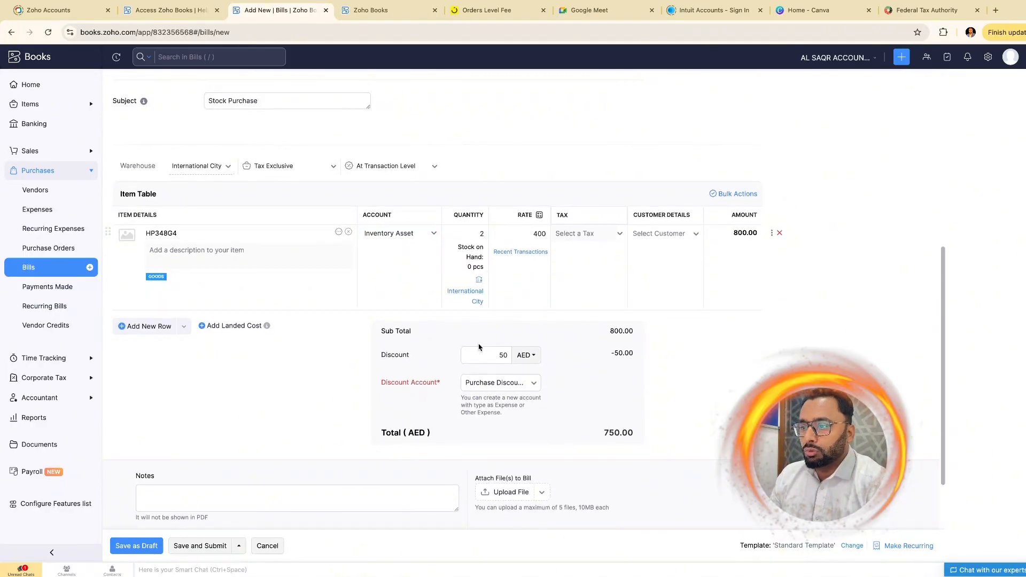
scroll(479, 347, "down", 2)
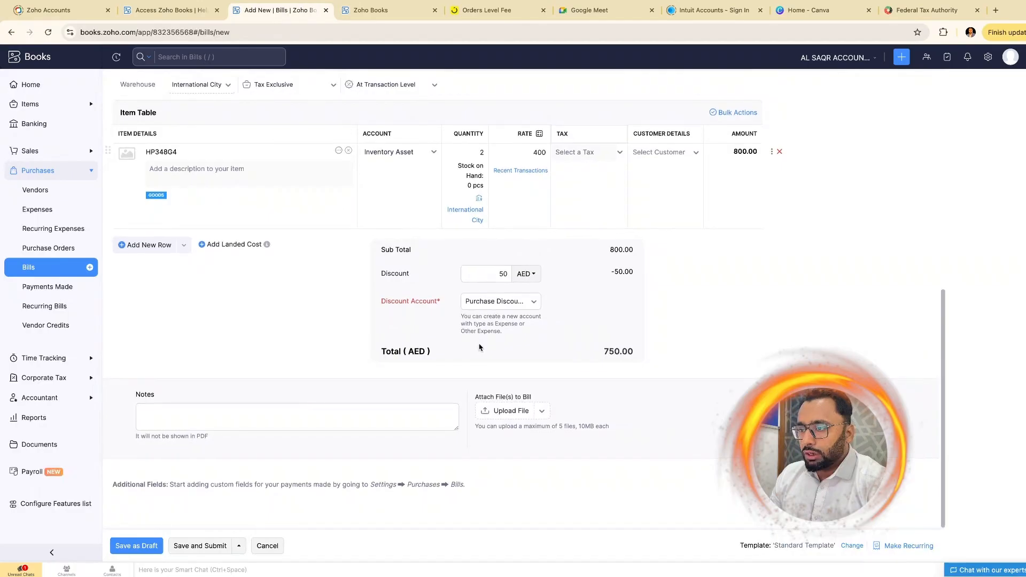
scroll(479, 348, "up", 3)
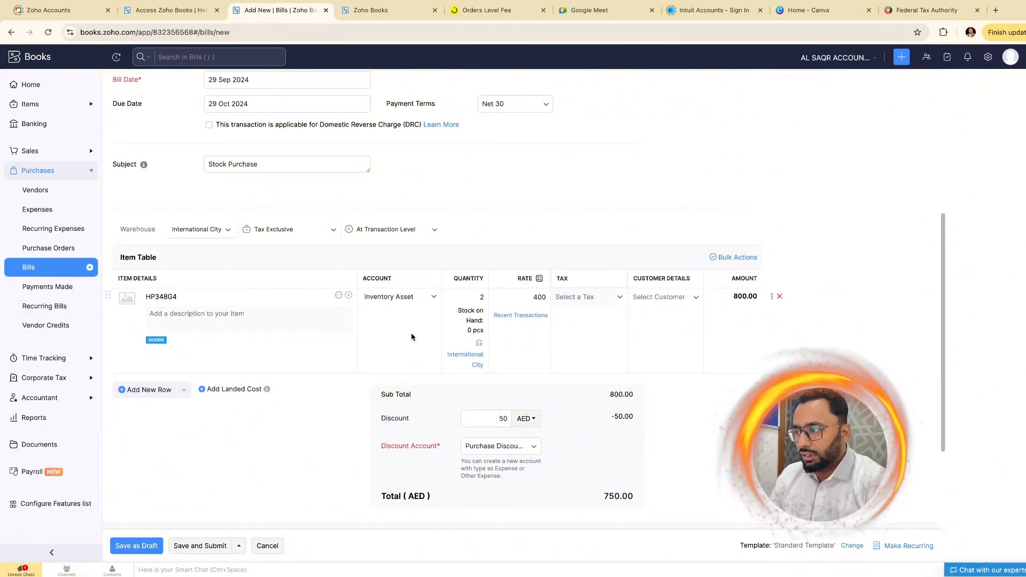
scroll(374, 374, "up", 1)
- Save and approve bill 001-XYZ2, confirming the approval prompt
left_click(239, 545)
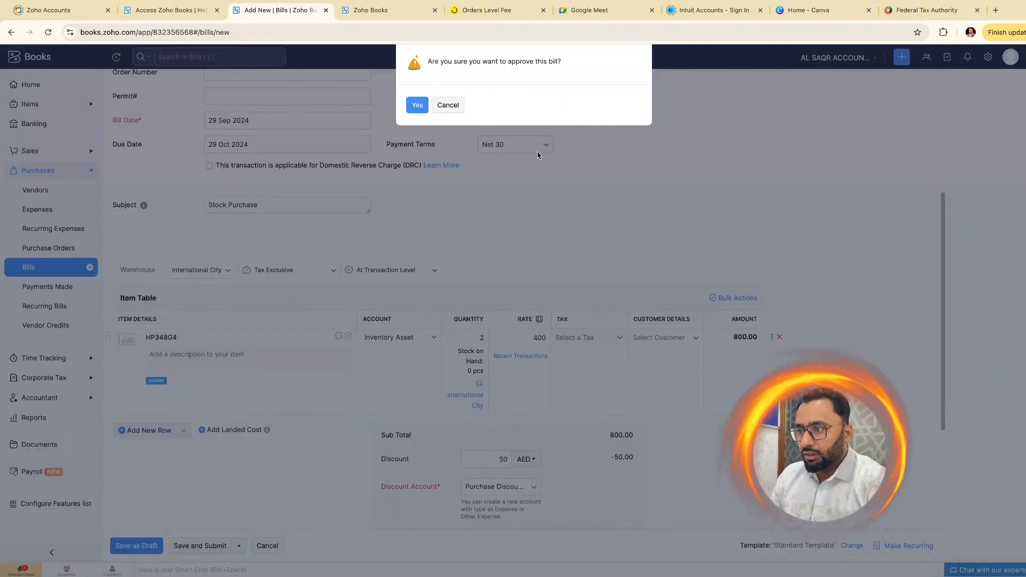
left_click(411, 106)
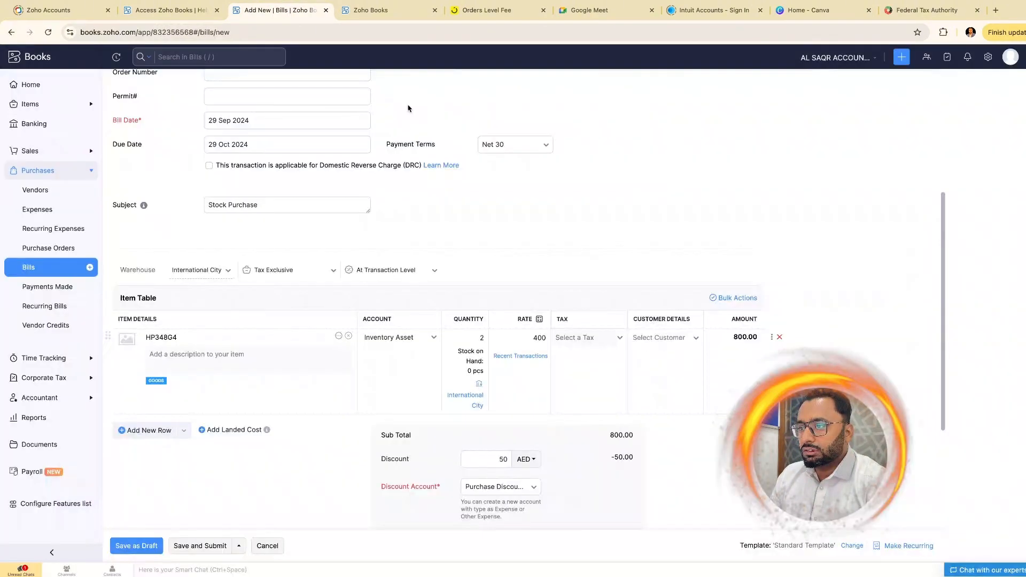
left_click(239, 551)
left_click(222, 526)
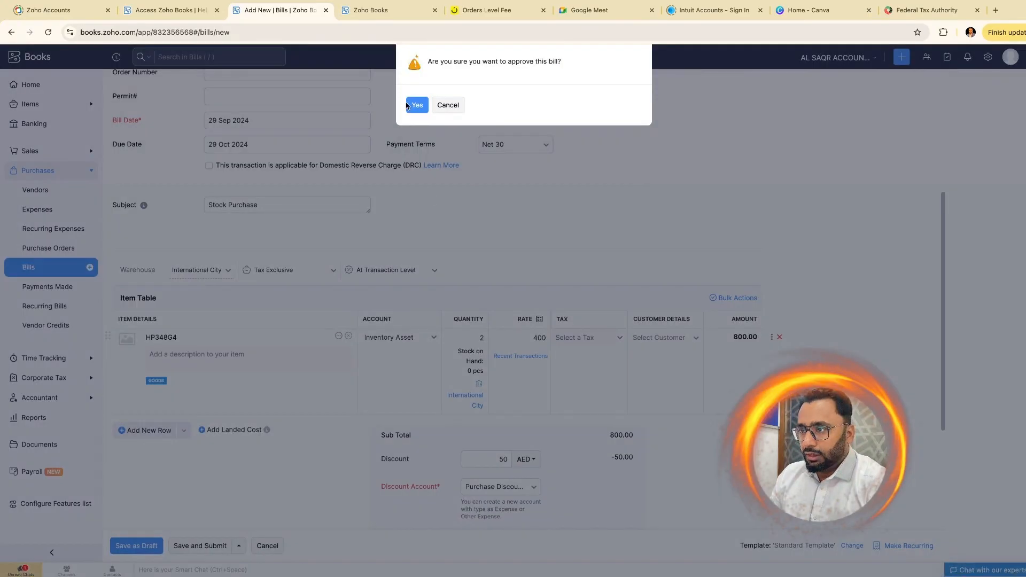
left_click(416, 105)
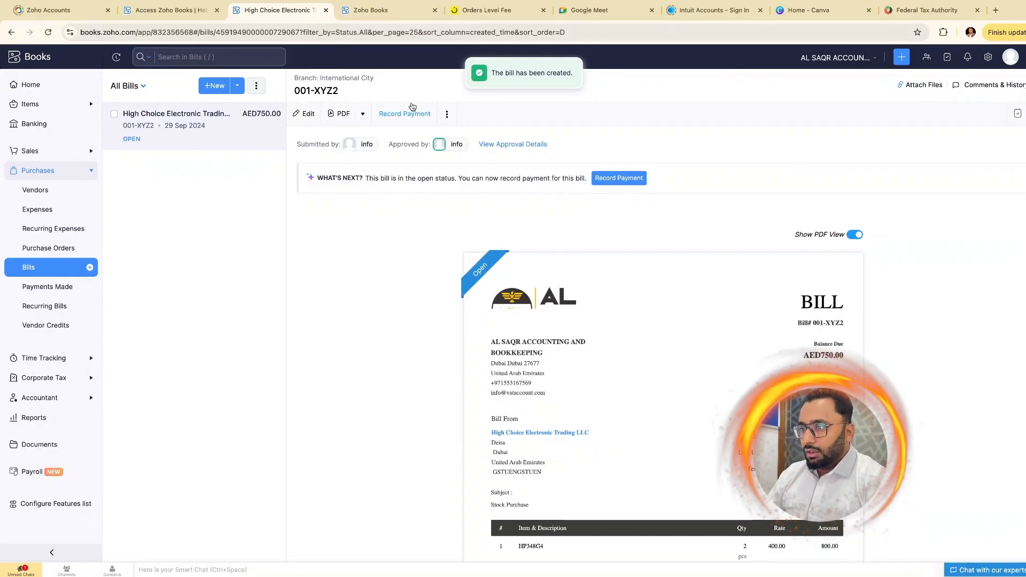
- Scroll through the approved bill showing Open status and AED 750.00 due
scroll(636, 359, "down", 4)
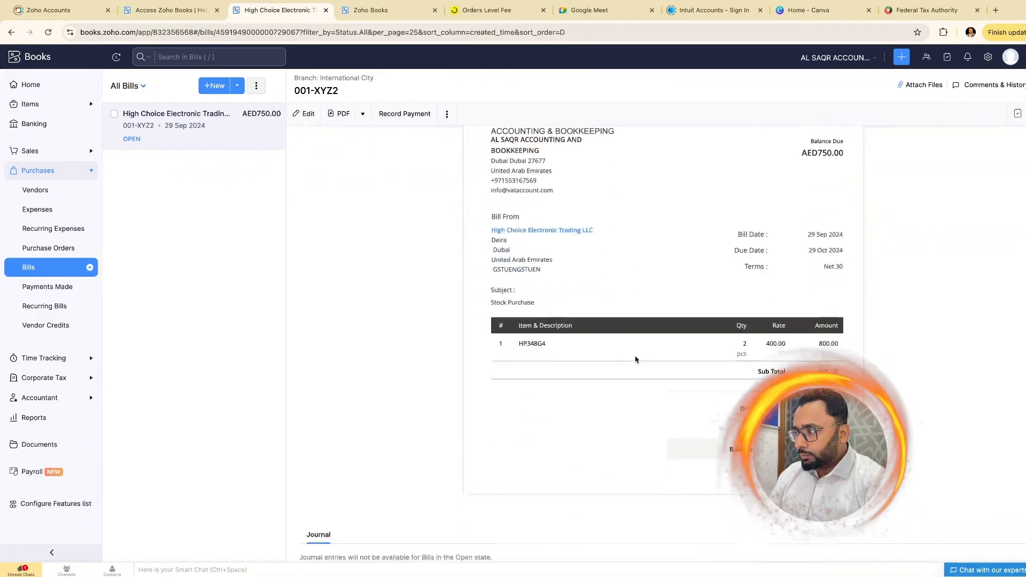
scroll(635, 359, "up", 3)
mouse_move(467, 186)
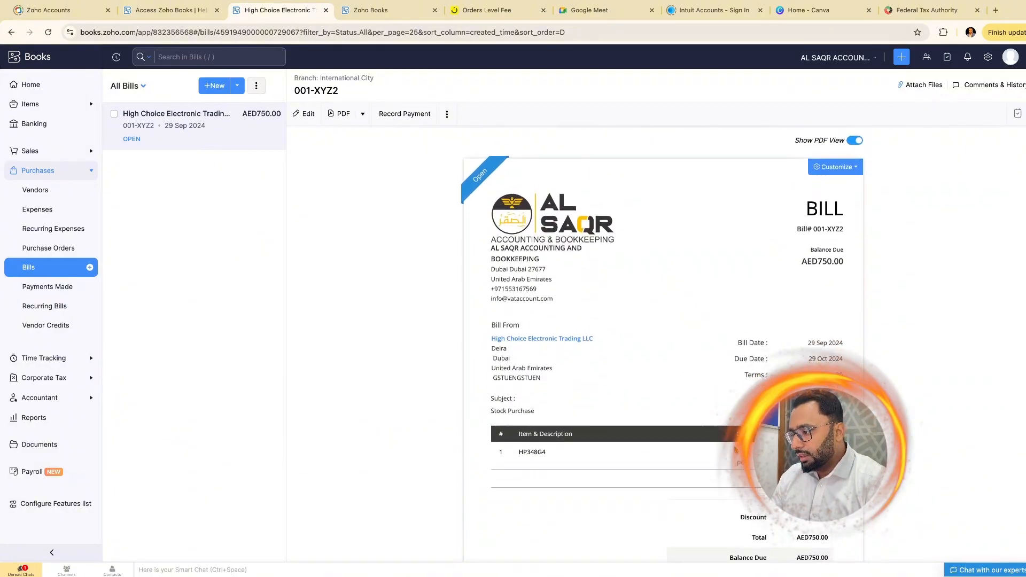
scroll(683, 349, "down", 1)
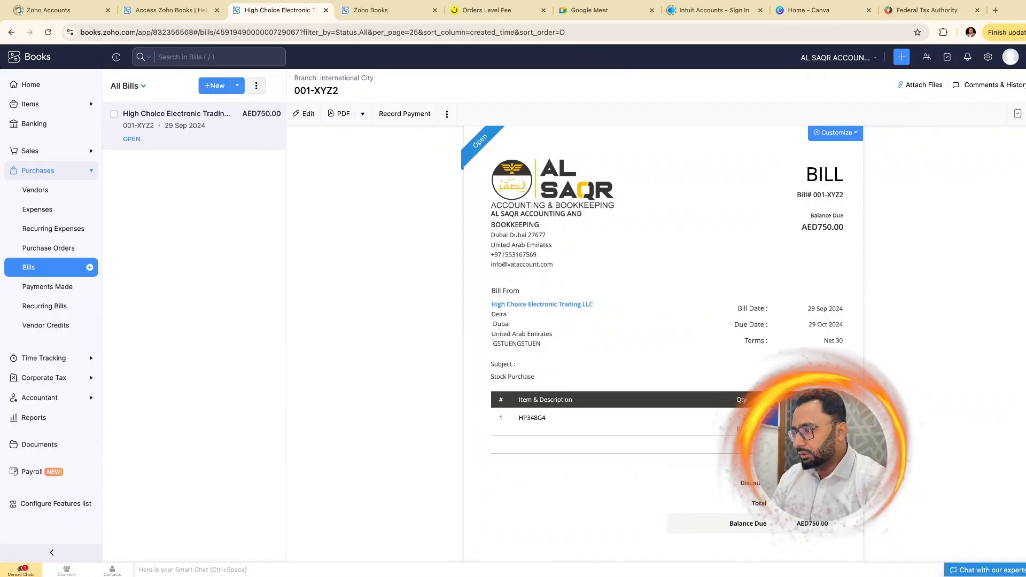
scroll(566, 374, "up", 4)
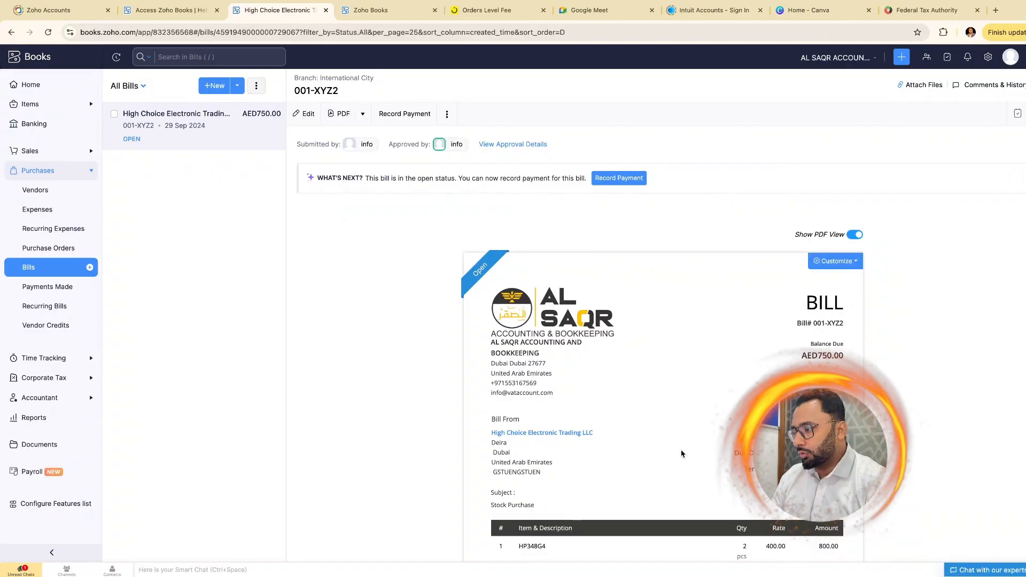
scroll(680, 451, "down", 6)
scroll(582, 426, "up", 6)
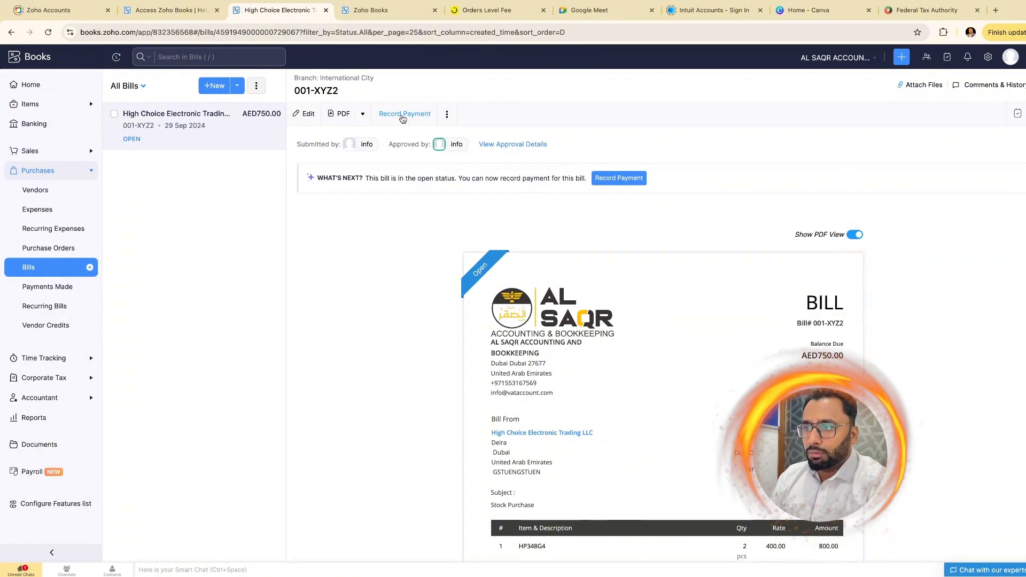
- Open bill 001-XYZ2 from the Bills list and start recording its 750 AED payment
left_click(35, 271)
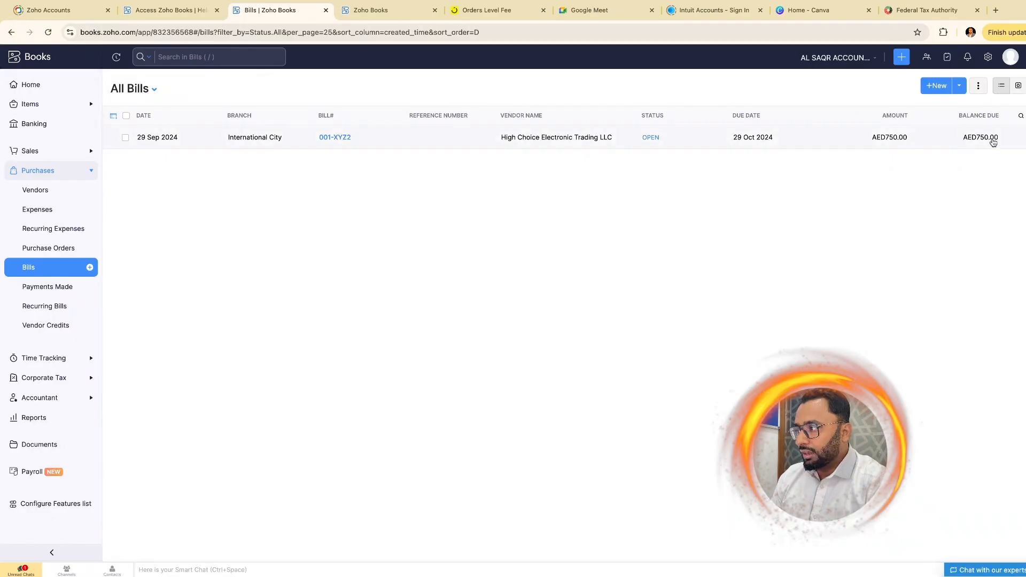
left_click(992, 140)
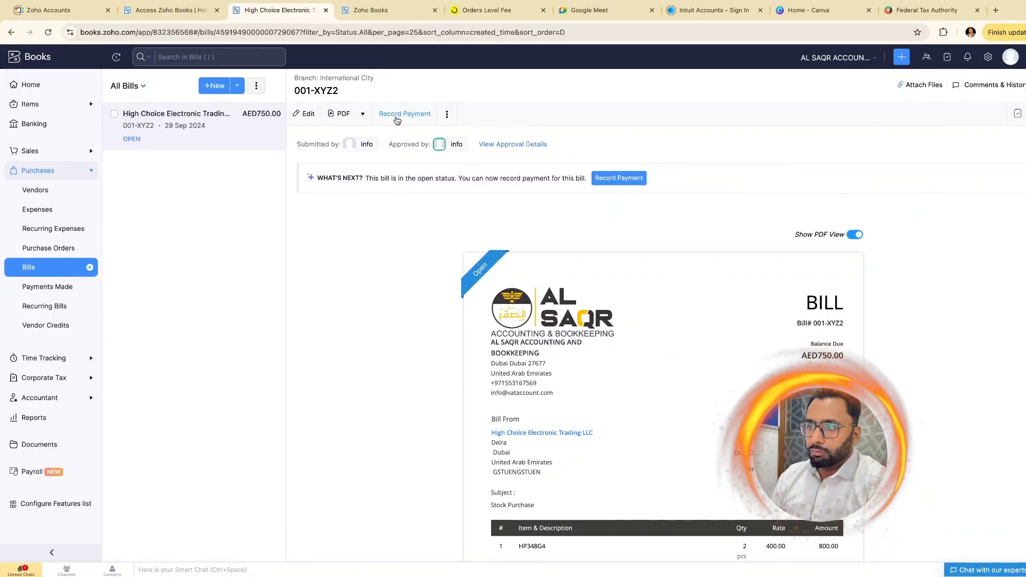
left_click(397, 117)
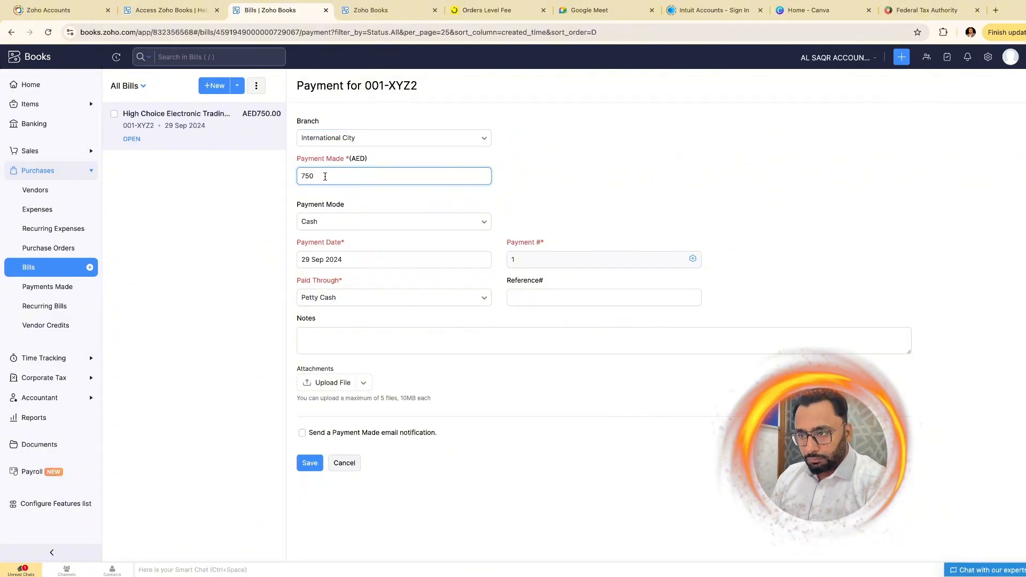
- Set the payment mode to Bank Transfer and the payment date to 29 Oct 2024
left_click(483, 222)
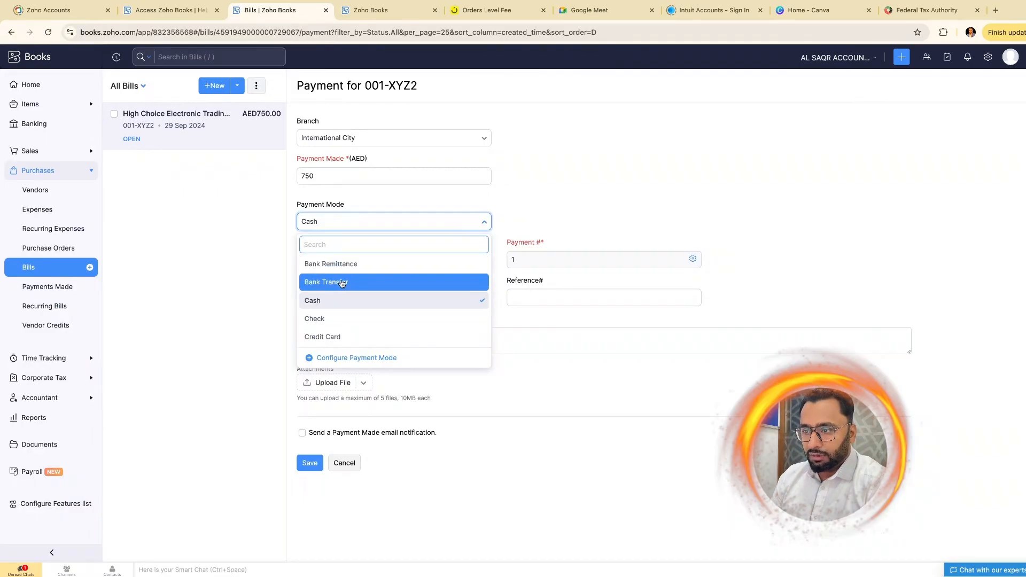
left_click(341, 282)
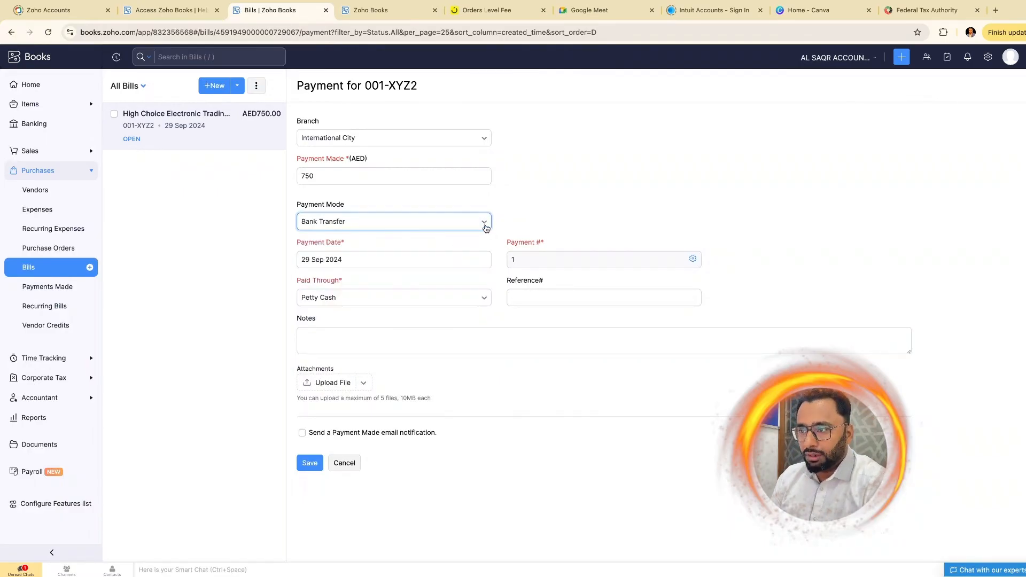
left_click(485, 223)
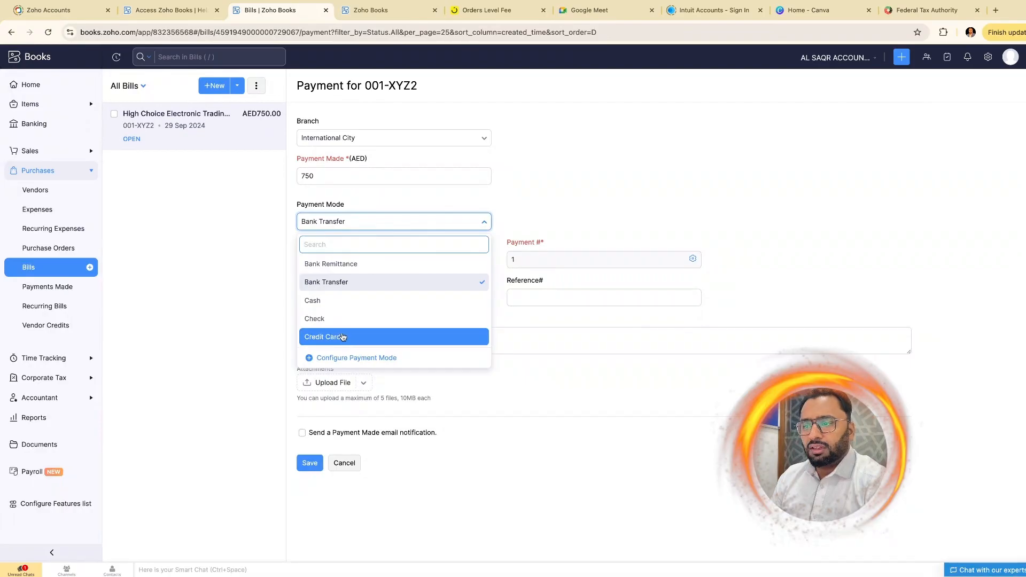
left_click(377, 283)
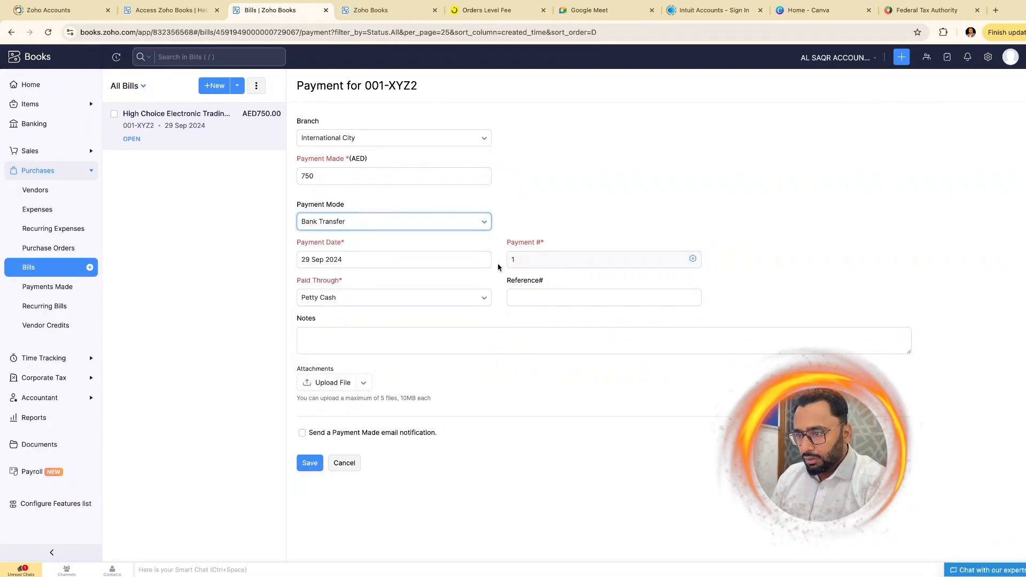
left_click(448, 261)
left_click(411, 117)
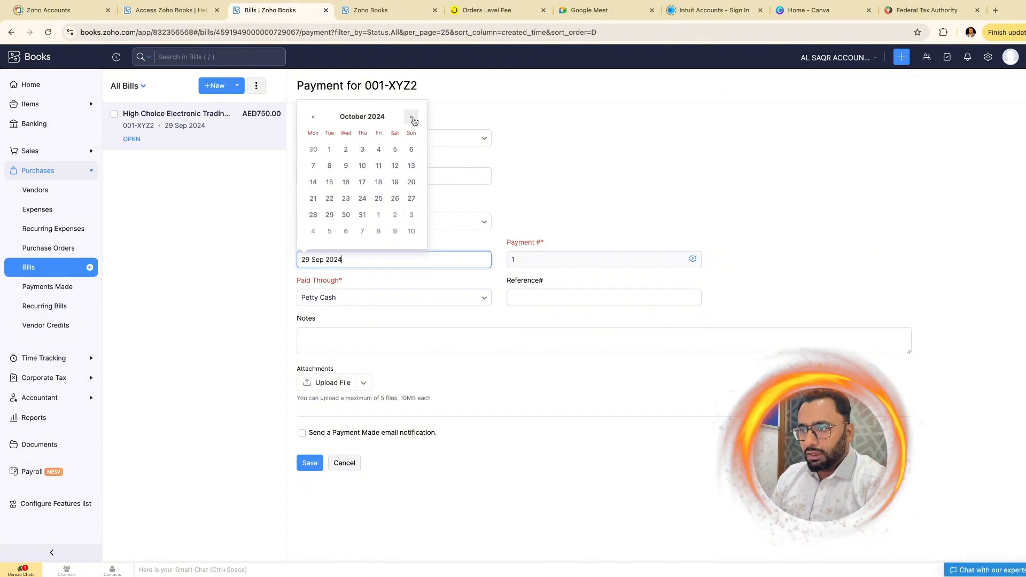
left_click(329, 216)
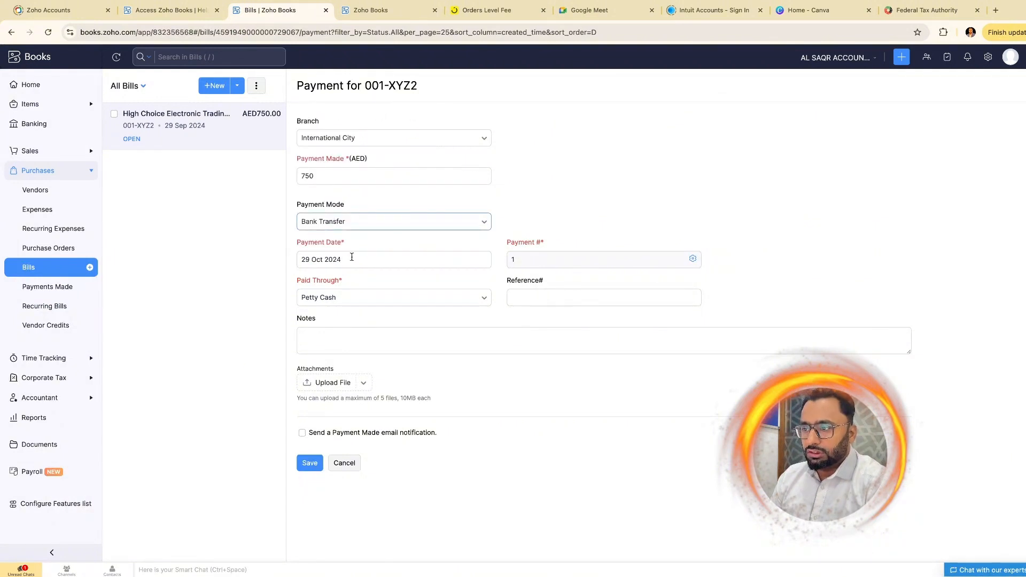
- Pay through the Emirates Islamic account with reference number 001
left_click(531, 298)
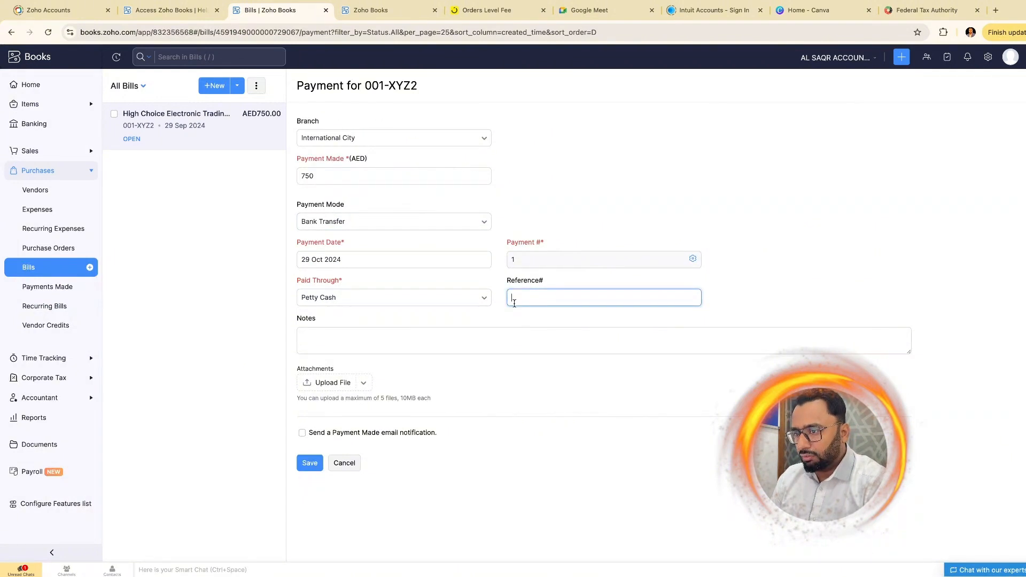
left_click(459, 298)
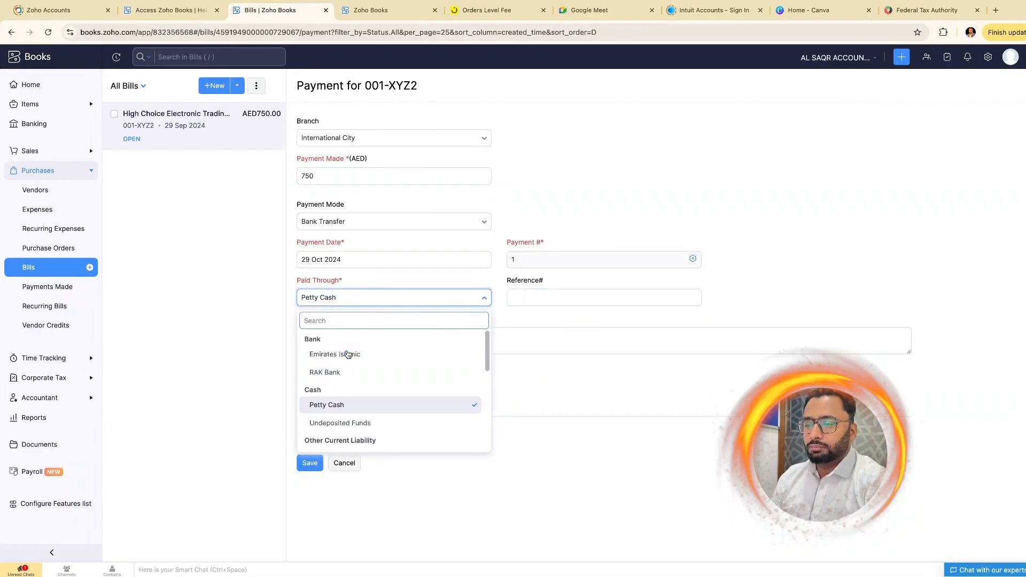
left_click(348, 355)
left_click(556, 299)
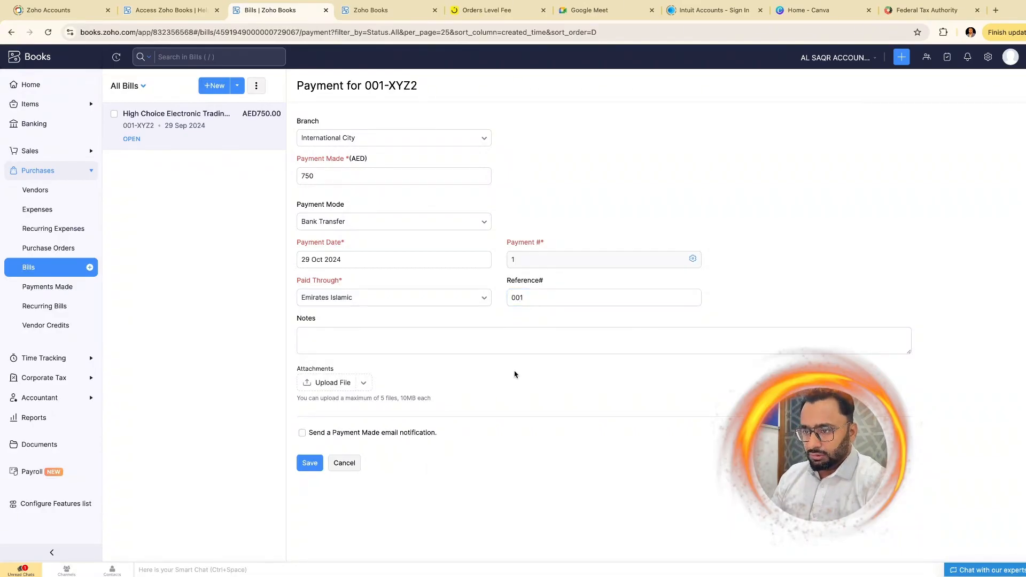
left_click(342, 337)
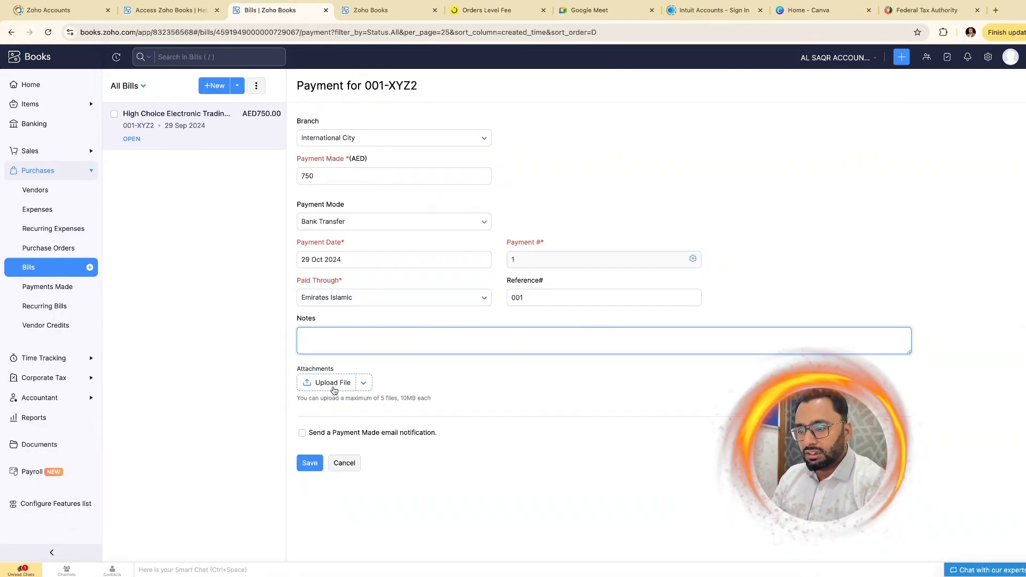
- Enable the vendor Payment Made email notification and save the payment
left_click(363, 384)
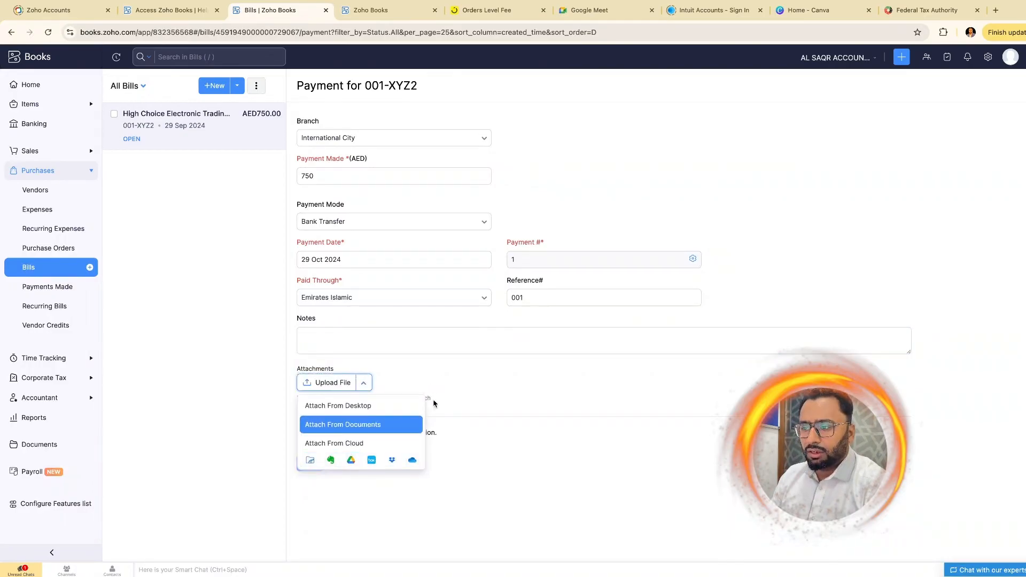
left_click(398, 373)
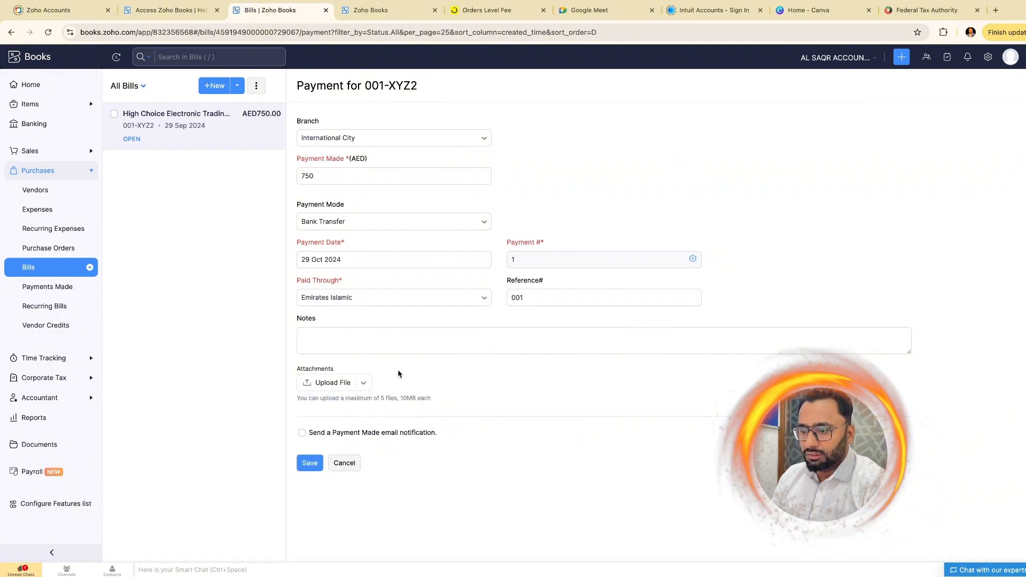
left_click(302, 434)
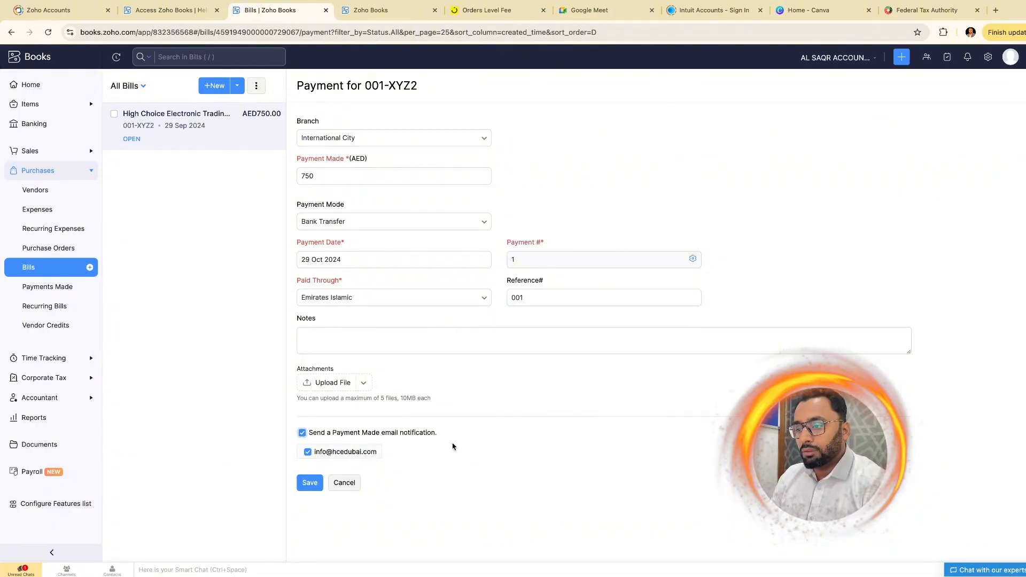
left_click(309, 485)
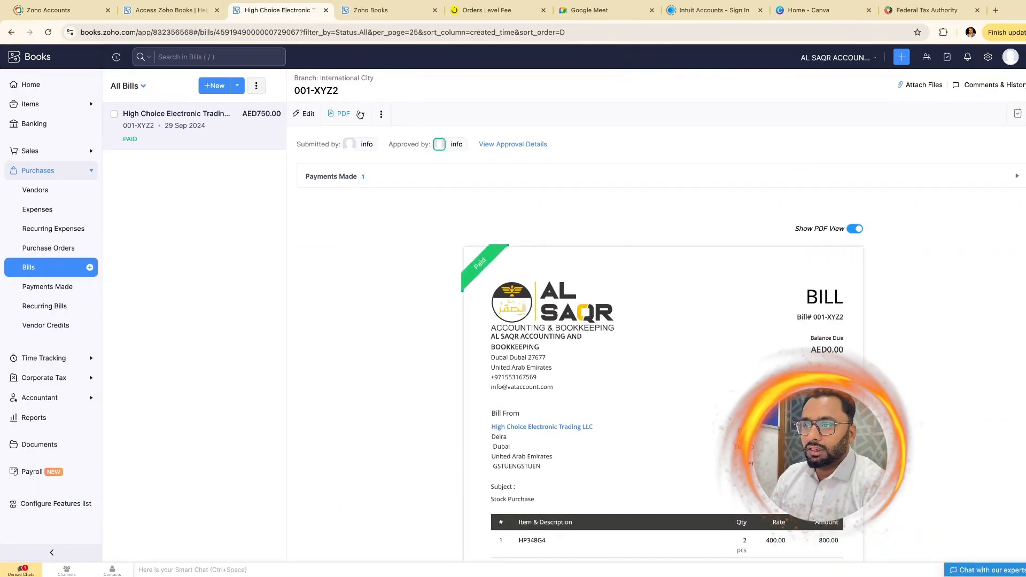
- Return to the All Bills list to see 001-XYZ2 marked Paid with AED0.00 due
scroll(590, 337, "down", 5)
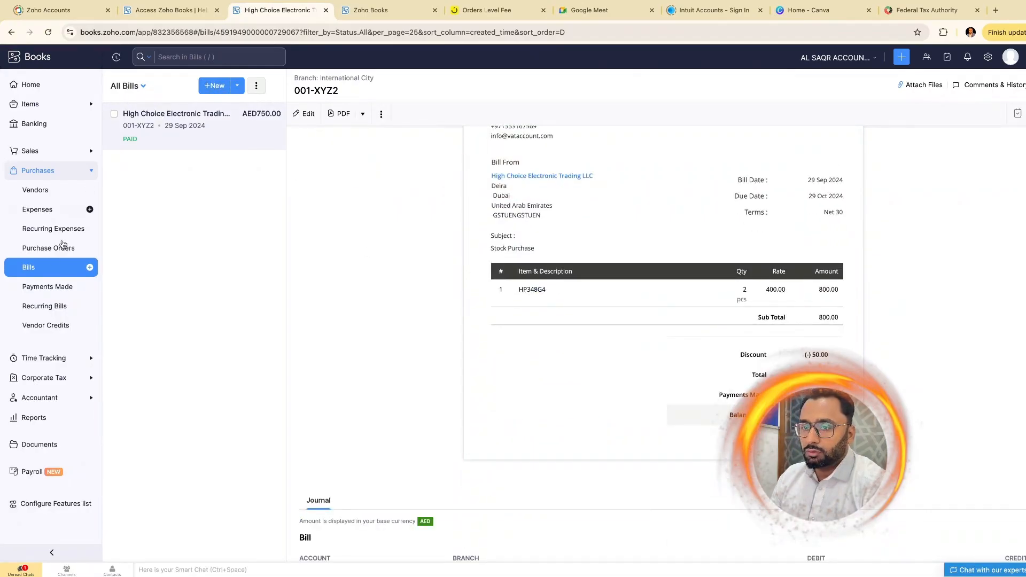
left_click(42, 267)
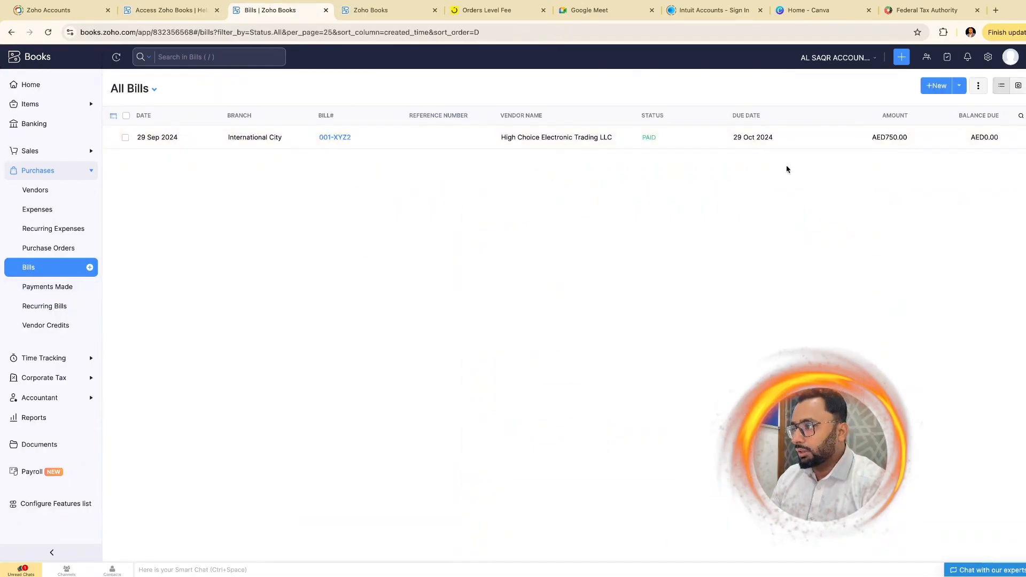